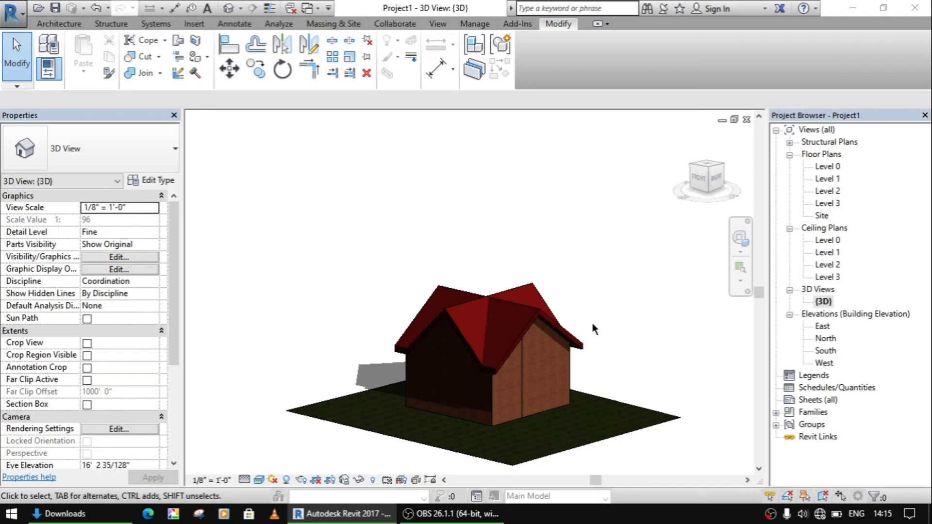
# Step: Orbit around the existing brick house, then window-select all its walls and roofs
pyautogui.keyDown('shift'); pyautogui.moveTo(593, 329); pyautogui.dragTo(431, 301, button='middle'); pyautogui.keyUp('shift')
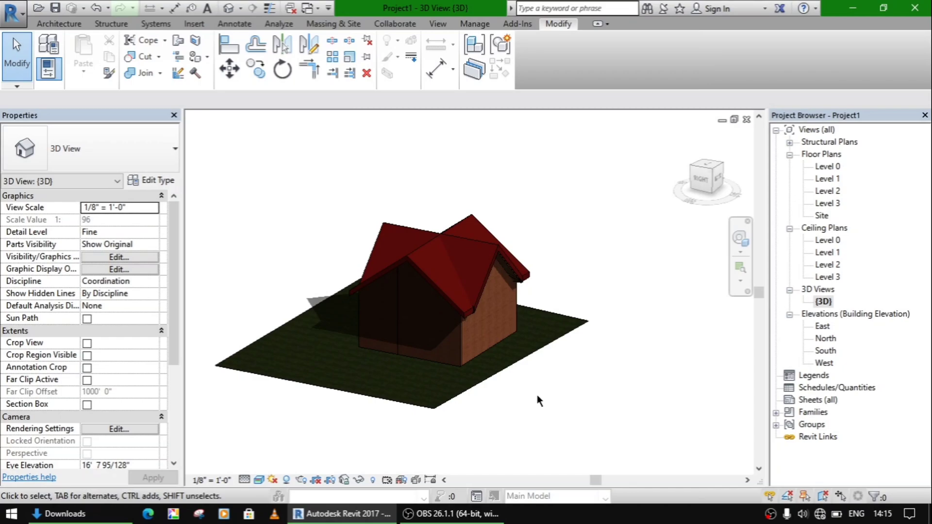
pyautogui.keyDown('shift'); pyautogui.moveTo(536, 395); pyautogui.dragTo(462, 240, button='middle'); pyautogui.keyUp('shift')
pyautogui.scroll(4, 441, 234)
pyautogui.keyDown('shift'); pyautogui.moveTo(428, 267); pyautogui.dragTo(435, 247, button='middle'); pyautogui.keyUp('shift')
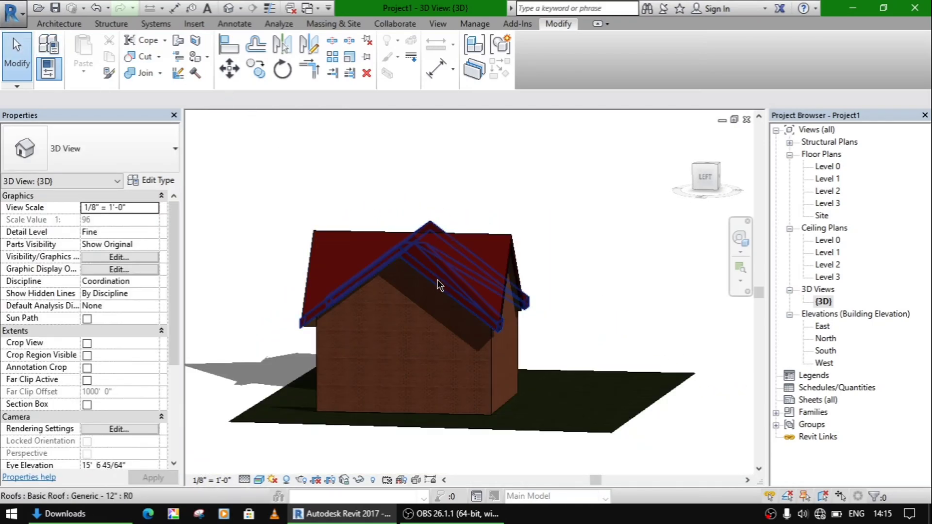
pyautogui.keyDown('shift'); pyautogui.moveTo(396, 295); pyautogui.dragTo(476, 302, button='middle'); pyautogui.keyUp('shift')
pyautogui.moveTo(616, 189); pyautogui.dragTo(296, 375)
# Step: Delete the old house and start an architectural wall on the Level 0 plan
pyautogui.press('Delete')
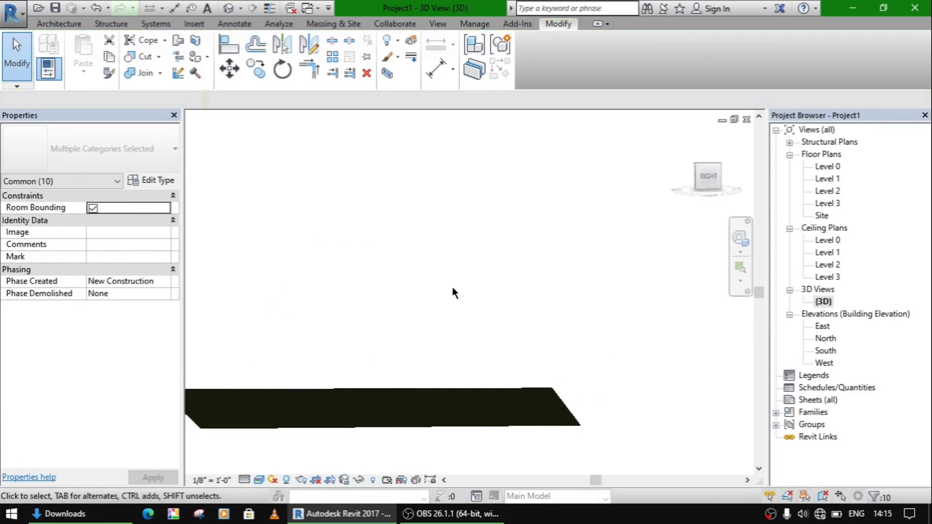
pyautogui.click(54, 25)
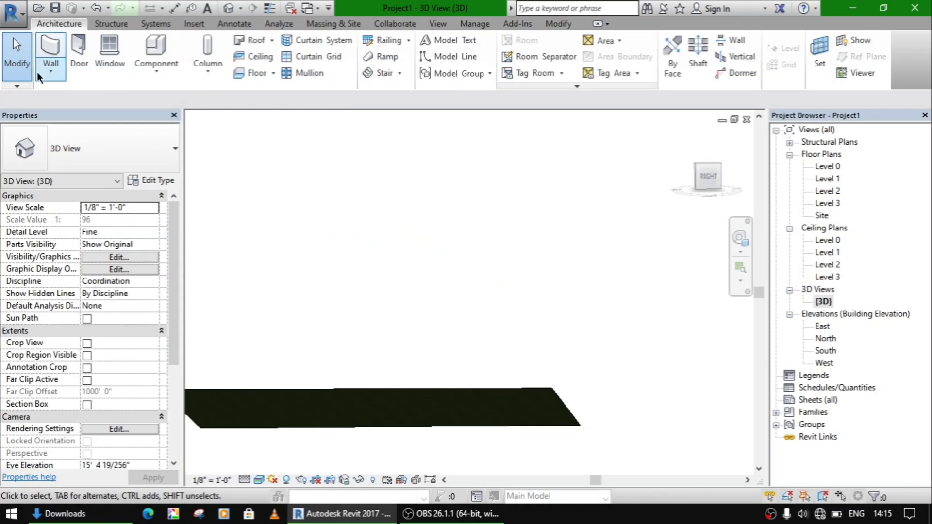
pyautogui.click(50, 76)
pyautogui.click(70, 108)
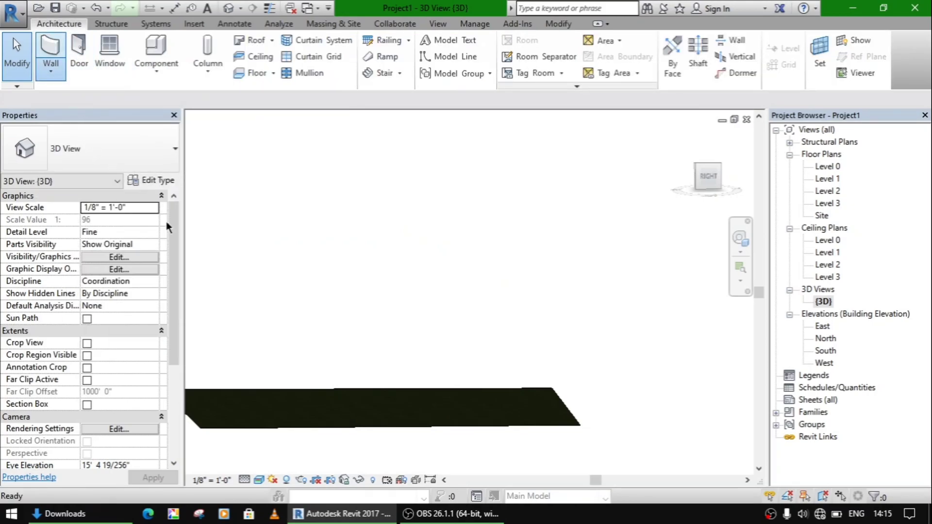
pyautogui.doubleClick(830, 180)
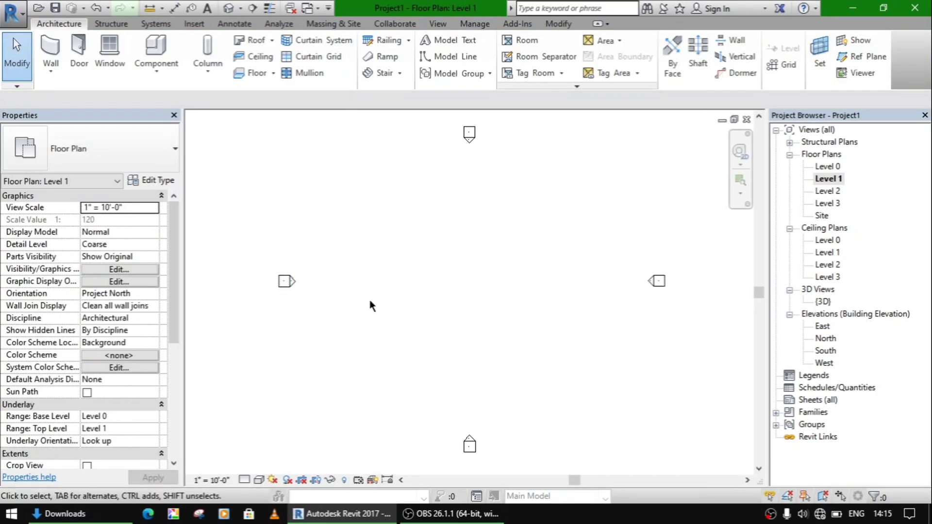
pyautogui.doubleClick(828, 167)
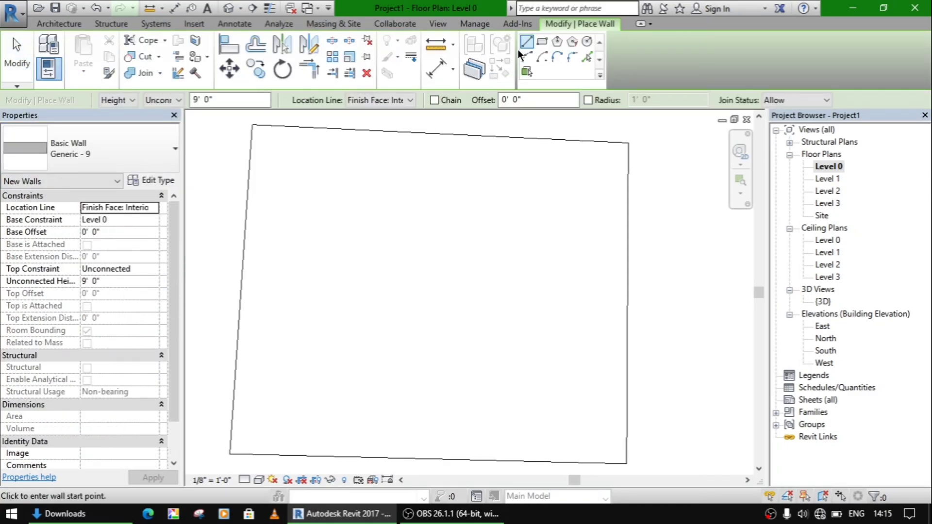
# Step: Draw a rectangle of Generic - 9" walls on Level 0
pyautogui.click(542, 43)
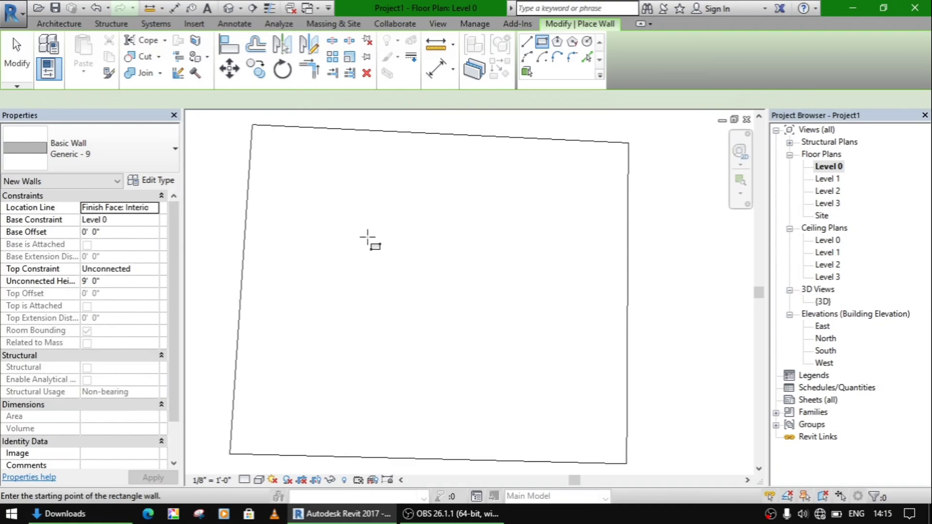
pyautogui.click(365, 234)
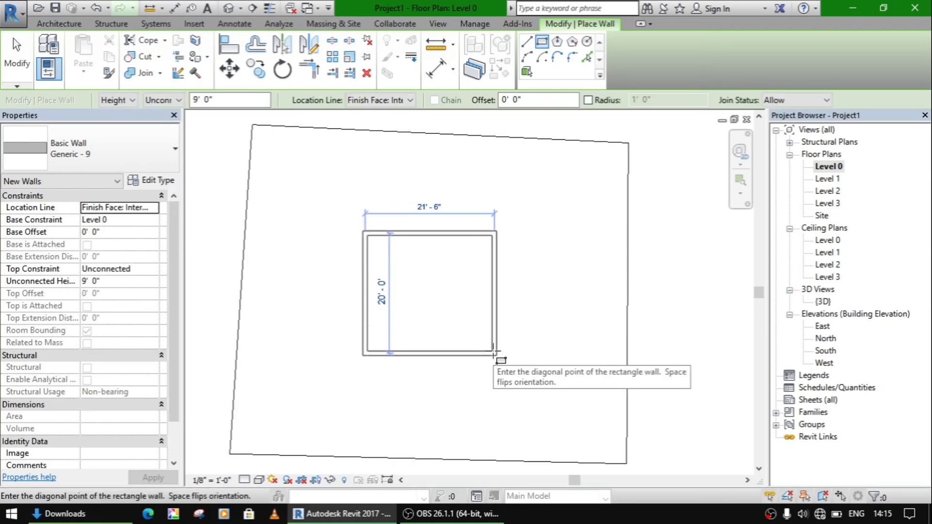
pyautogui.click(495, 353)
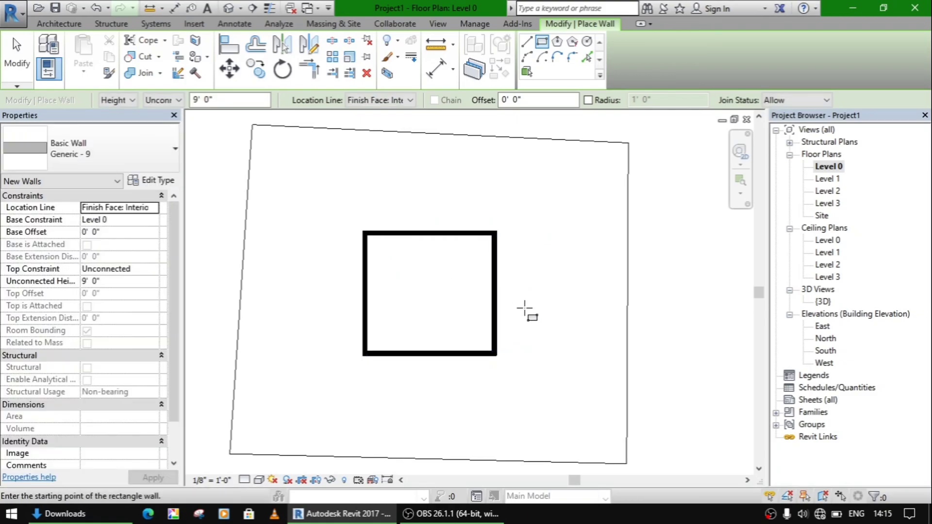
pyautogui.press('Escape')
pyautogui.press('Escape')
# Step: Set the right and bottom wall dimensions to 20' each
pyautogui.click(494, 306)
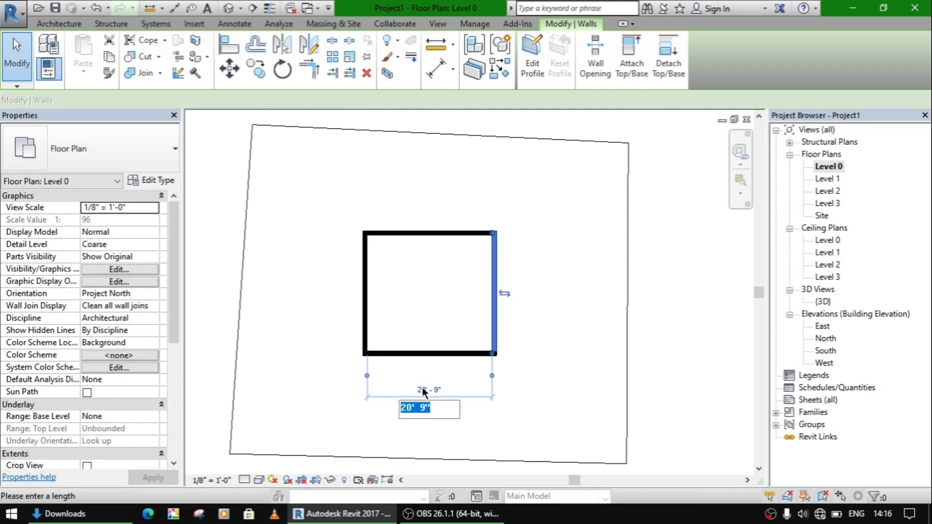
pyautogui.write('20')
pyautogui.press('Return')
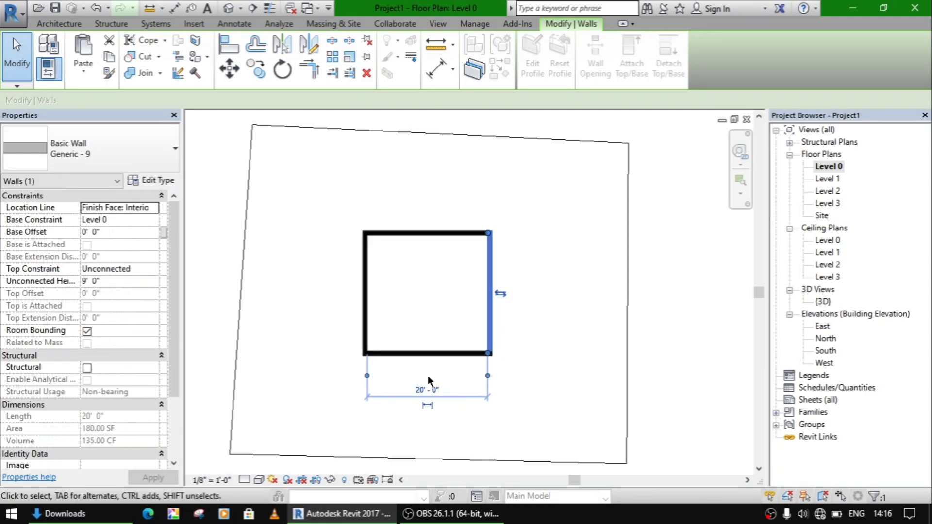
pyautogui.click(432, 353)
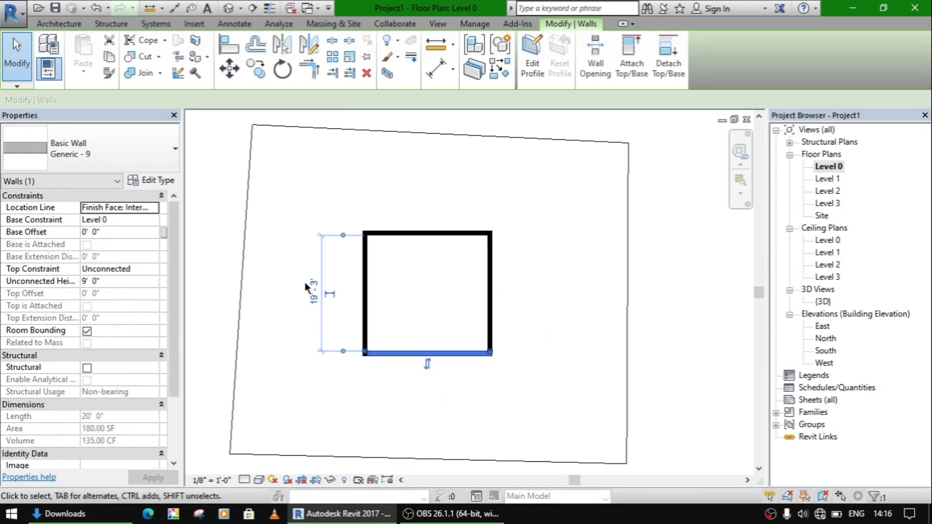
pyautogui.click(314, 292)
pyautogui.write('20')
pyautogui.press('Return')
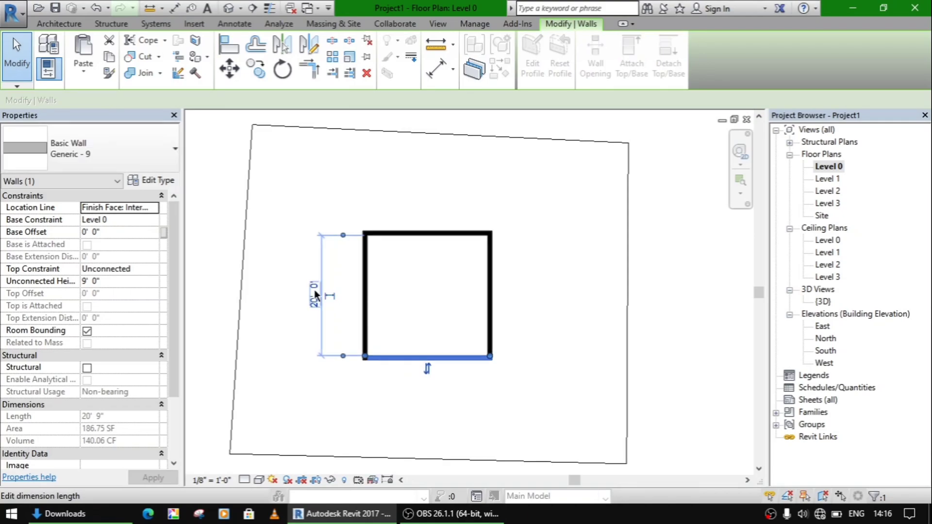
pyautogui.click(523, 297)
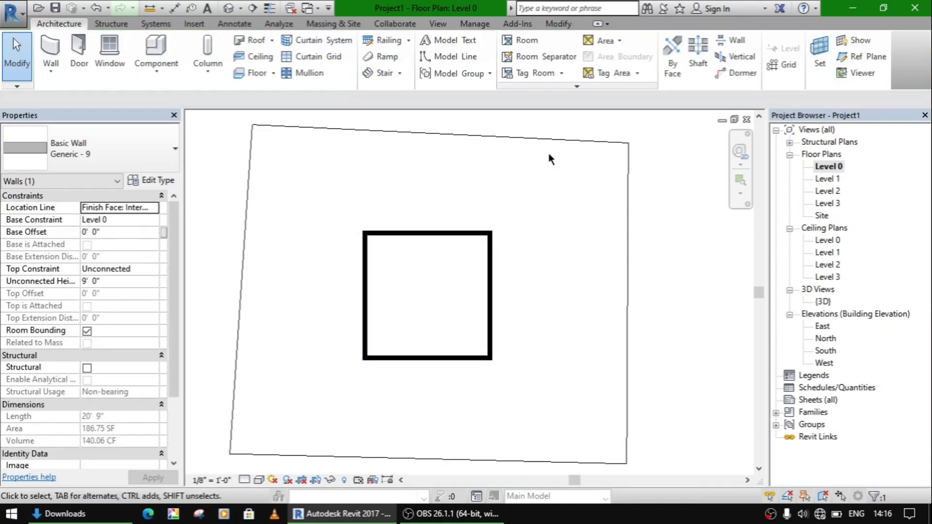
# Step: In the 3D view, window-select all four walls
pyautogui.doubleClick(829, 179)
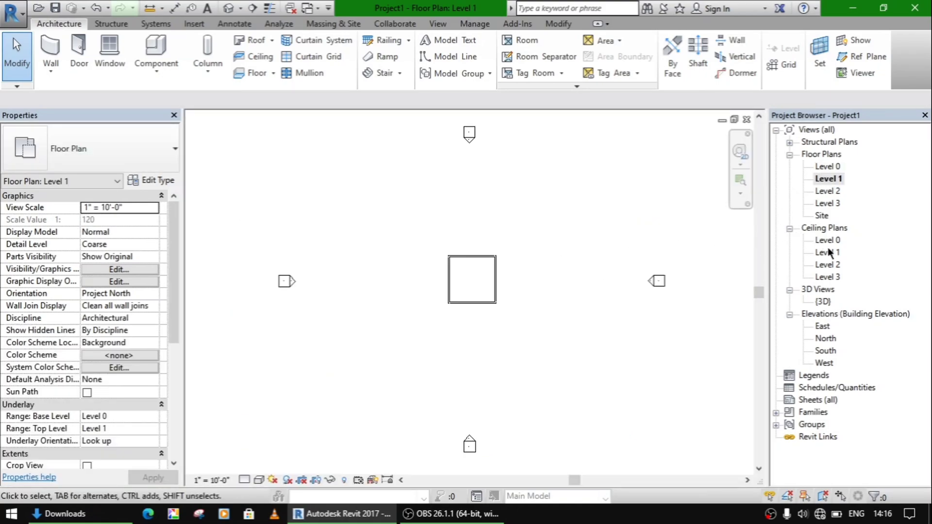
pyautogui.doubleClick(822, 301)
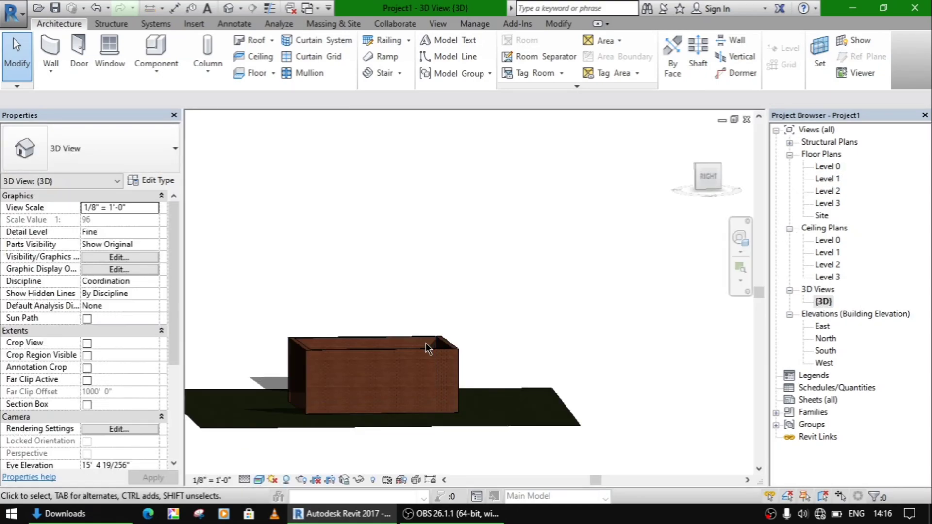
pyautogui.keyDown('shift'); pyautogui.moveTo(500, 347); pyautogui.dragTo(446, 349, button='middle'); pyautogui.keyUp('shift')
pyautogui.moveTo(524, 348); pyautogui.dragTo(277, 370)
pyautogui.moveTo(310, 333); pyautogui.dragTo(269, 301)
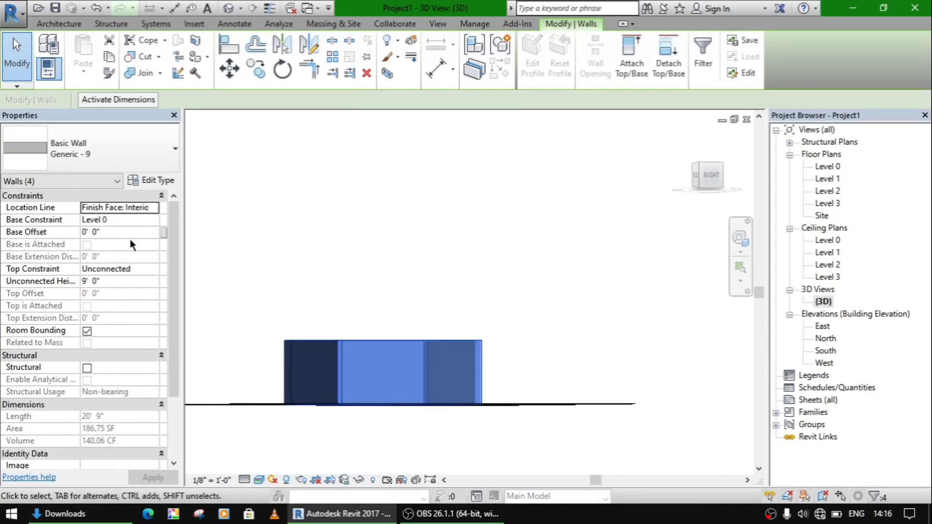
# Step: Set the walls' Top Constraint to Up to level: Level 2, keeping Finish Face: Interior
pyautogui.click(154, 208)
pyautogui.click(152, 245)
pyautogui.click(153, 269)
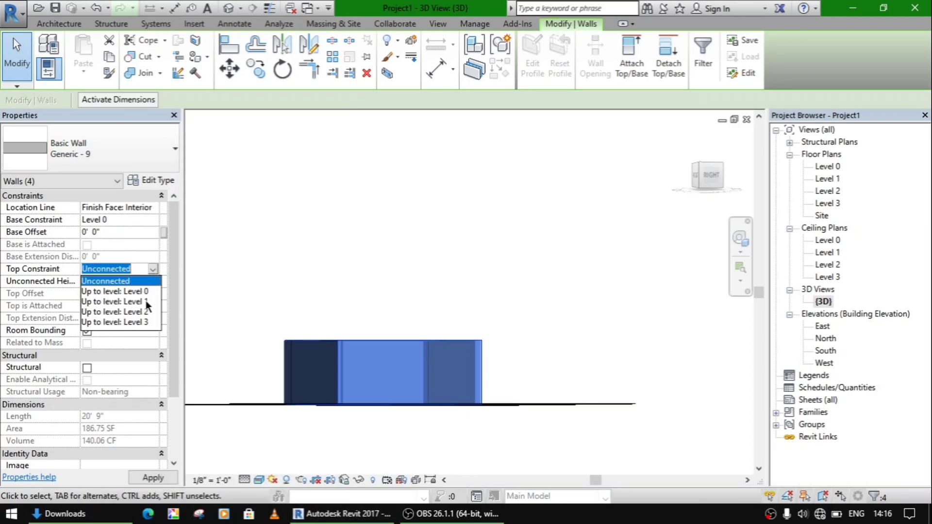
pyautogui.click(144, 313)
pyautogui.click(562, 248)
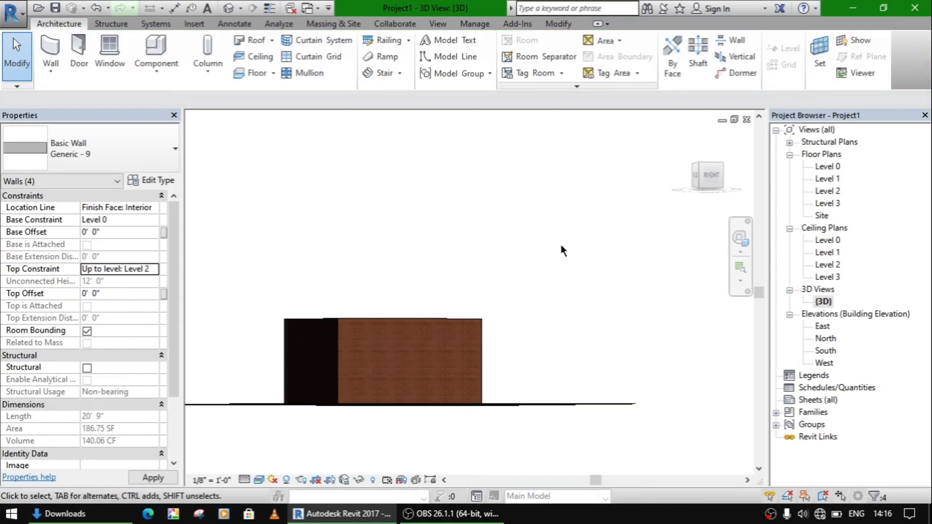
pyautogui.keyDown('shift'); pyautogui.moveTo(561, 245); pyautogui.dragTo(535, 330, button='middle'); pyautogui.keyUp('shift')
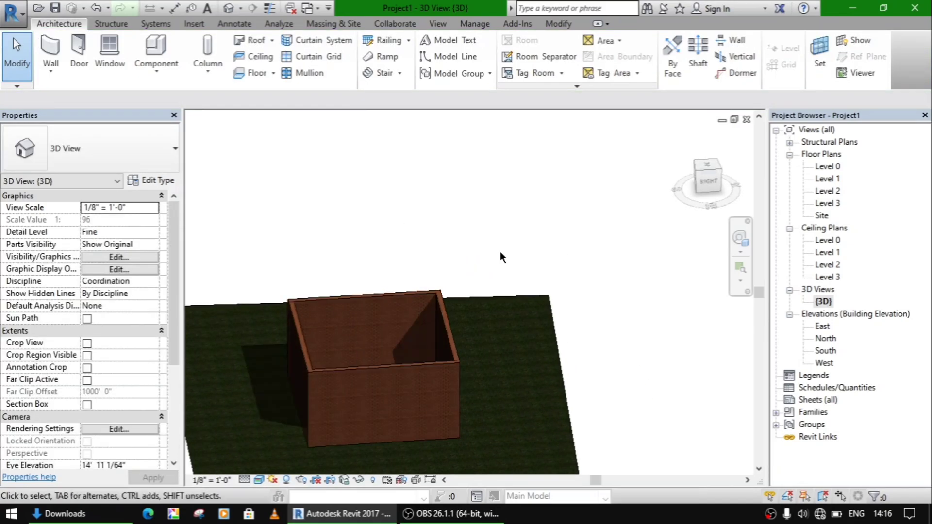
# Step: On the Level 2 plan, start a Roof by Footprint
pyautogui.doubleClick(830, 192)
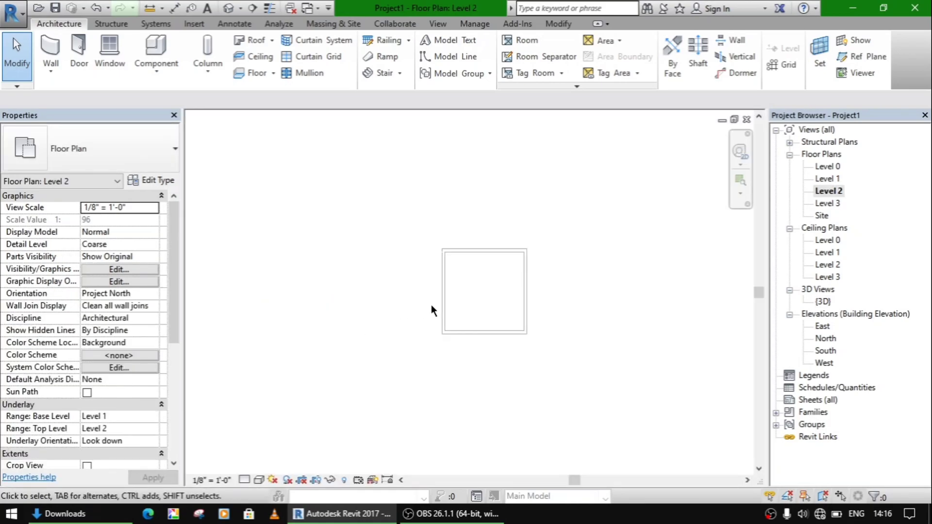
pyautogui.click(108, 27)
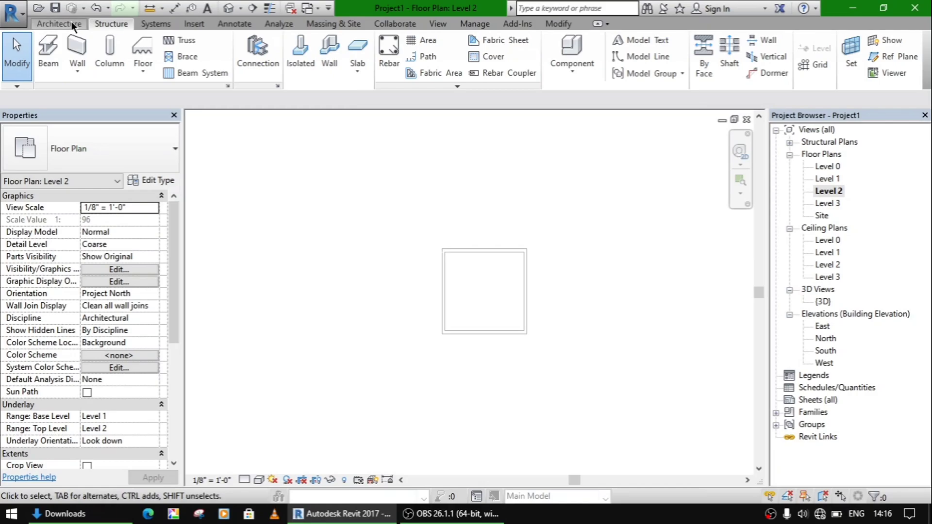
pyautogui.click(59, 24)
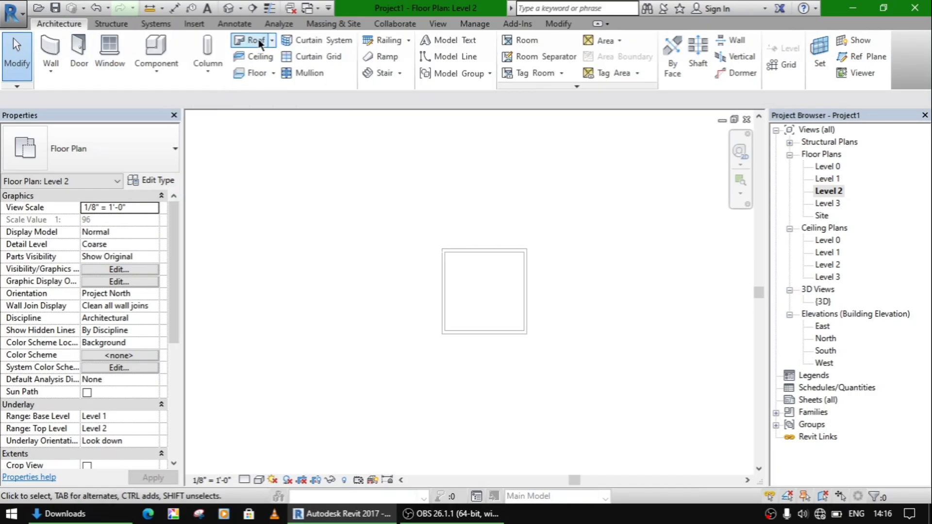
pyautogui.click(271, 41)
pyautogui.click(286, 62)
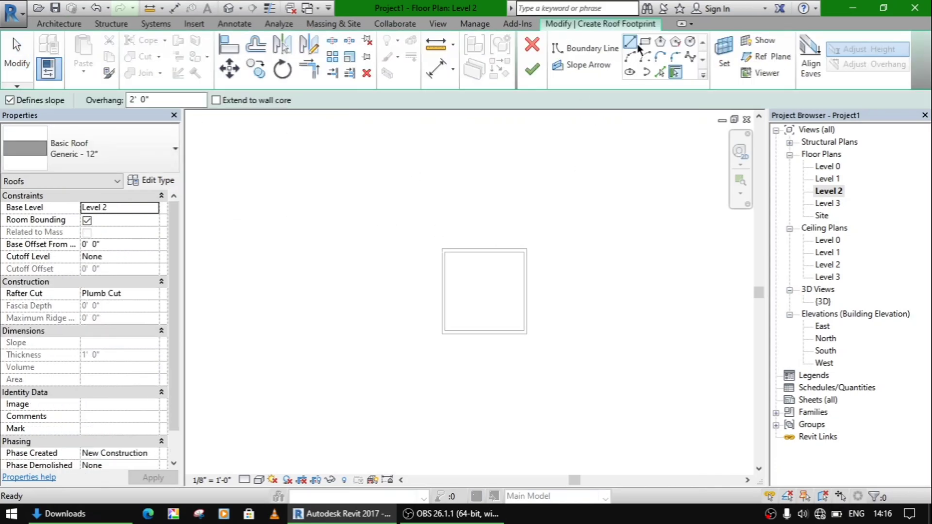
# Step: Sketch a rectangular roof footprint around the tops of the walls
pyautogui.click(645, 43)
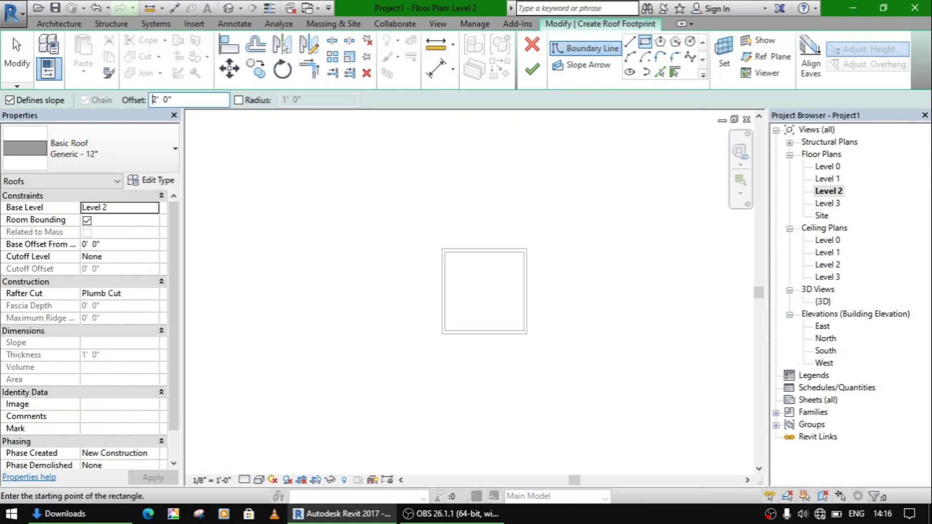
pyautogui.scroll(5, 475, 291)
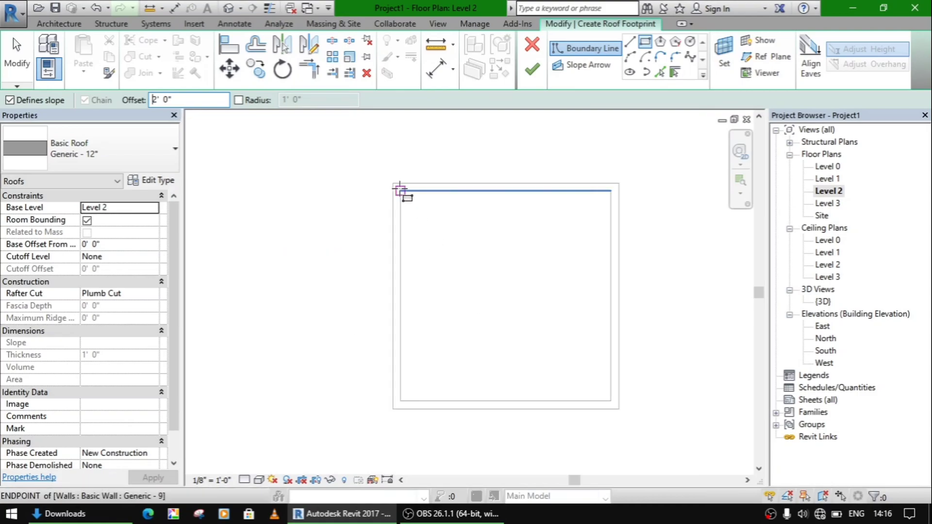
pyautogui.click(393, 184)
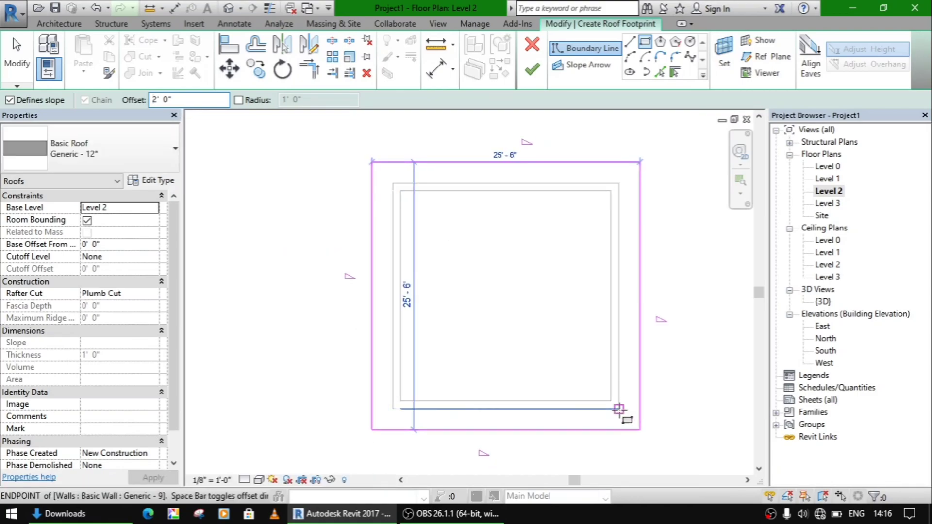
pyautogui.click(436, 360)
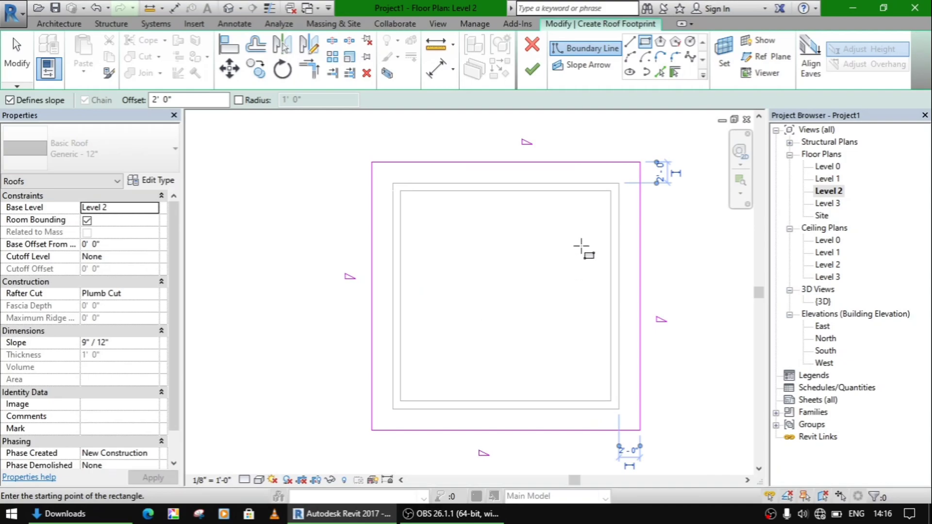
pyautogui.press('Escape')
pyautogui.press('Escape')
pyautogui.scroll(-1, 554, 175)
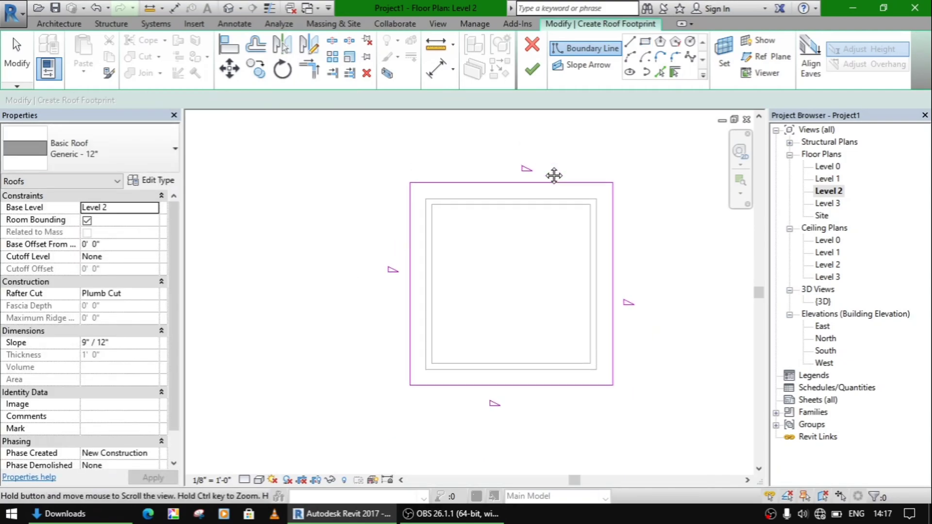
pyautogui.moveTo(554, 175); pyautogui.dragTo(553, 175, button='middle')
# Step: Clear Defines Slope on the top and bottom edges, finish the gable roof, and view it in 3D
pyautogui.moveTo(544, 133); pyautogui.dragTo(475, 457)
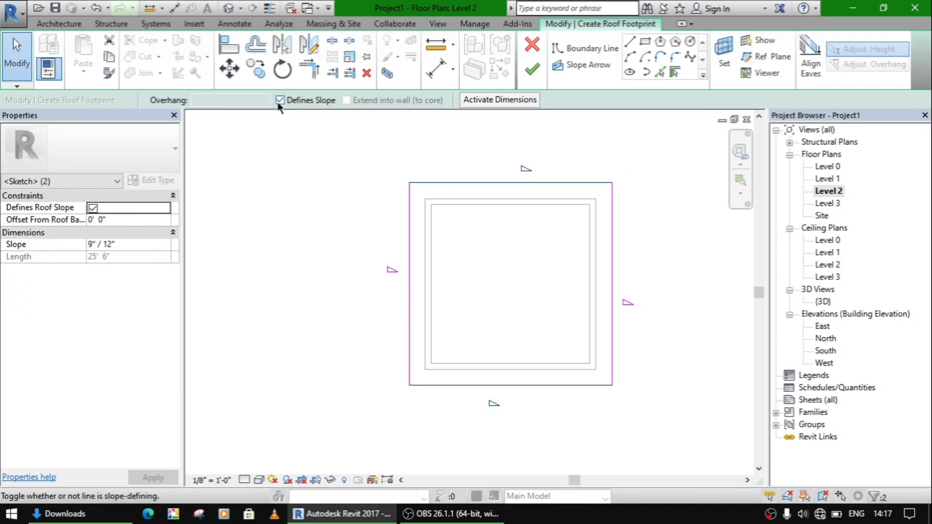
pyautogui.click(280, 101)
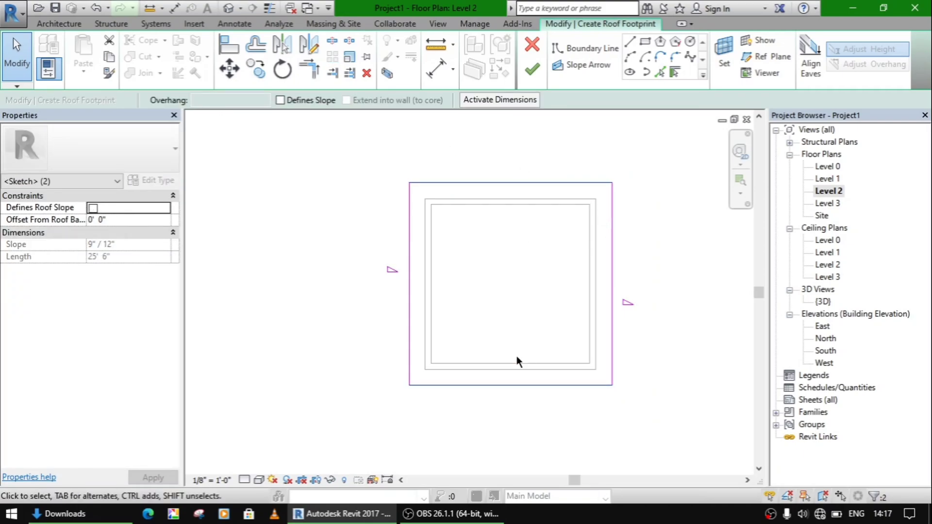
pyautogui.click(475, 112)
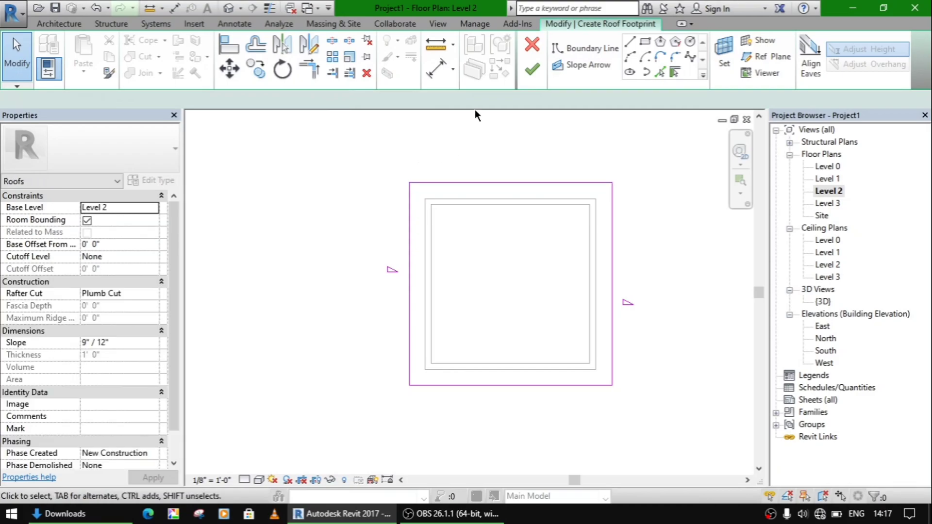
pyautogui.click(532, 72)
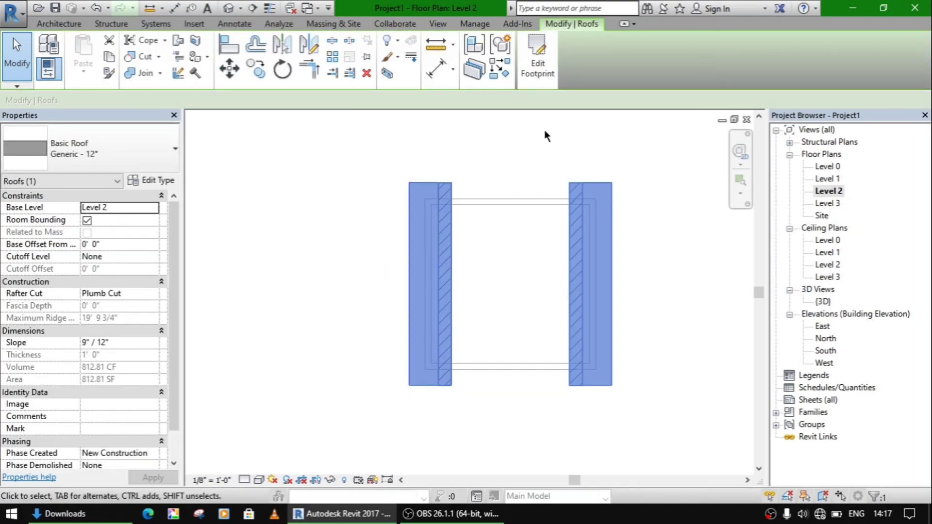
pyautogui.doubleClick(824, 301)
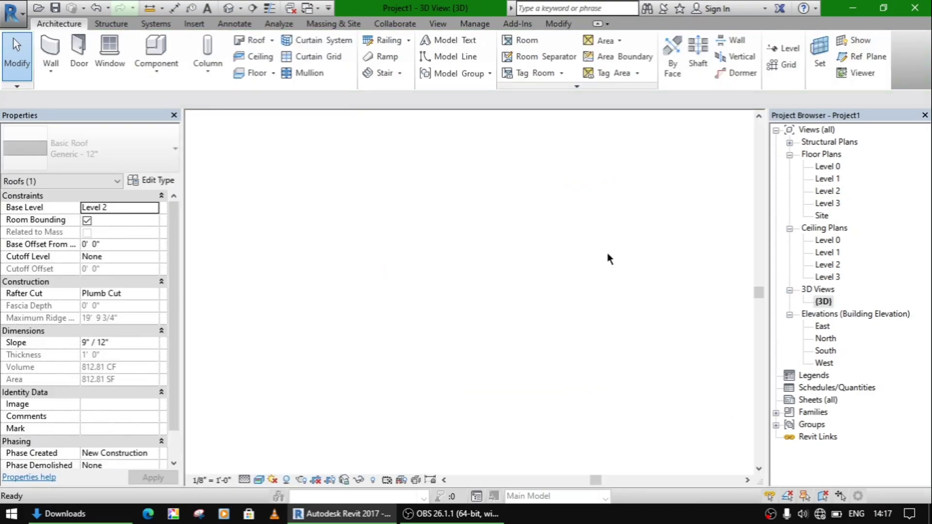
pyautogui.keyDown('shift'); pyautogui.moveTo(519, 256); pyautogui.dragTo(496, 313, button='middle'); pyautogui.keyUp('shift')
pyautogui.press('Escape')
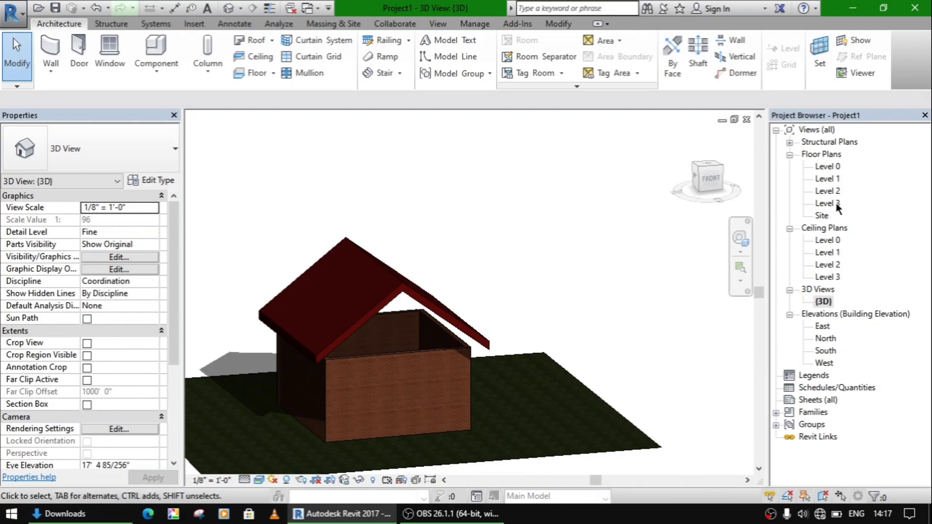
# Step: On Level 2, start a rectangular roof footprint at the house's outer corner
pyautogui.doubleClick(829, 191)
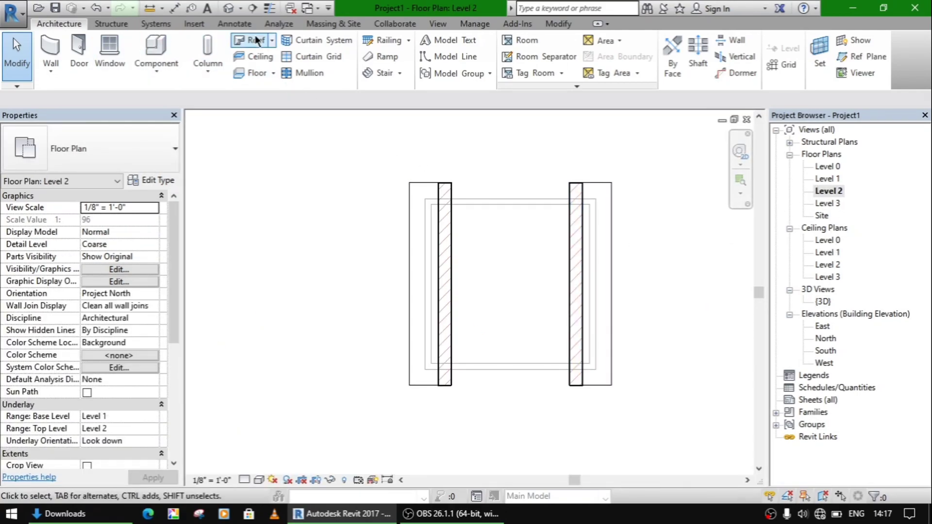
pyautogui.click(272, 40)
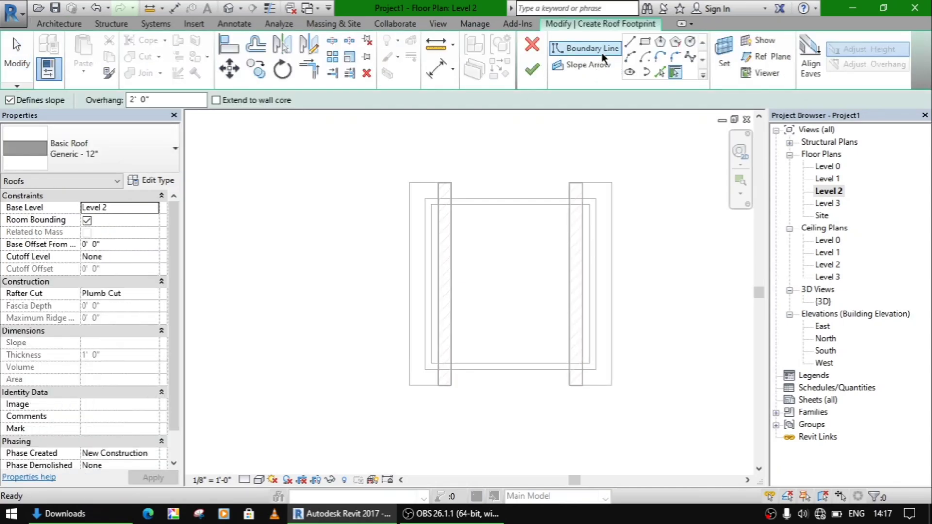
pyautogui.click(646, 43)
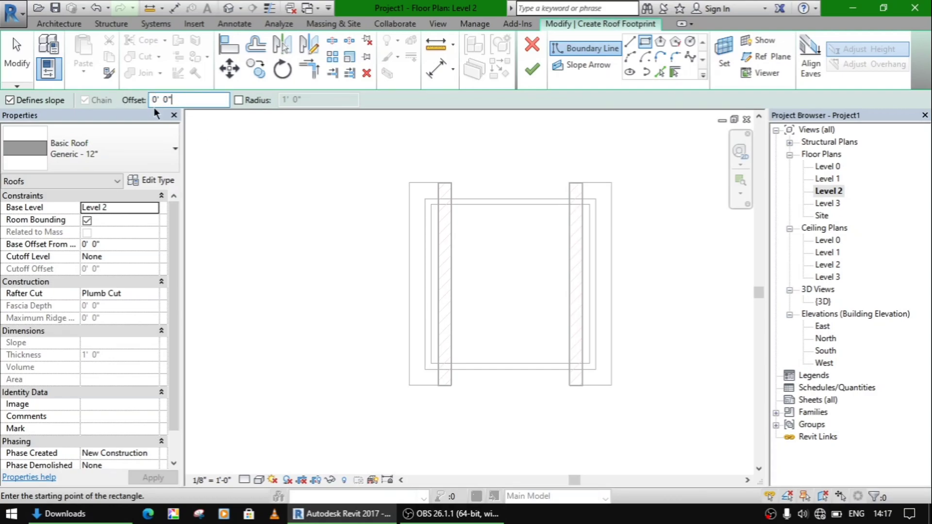
pyautogui.click(410, 200)
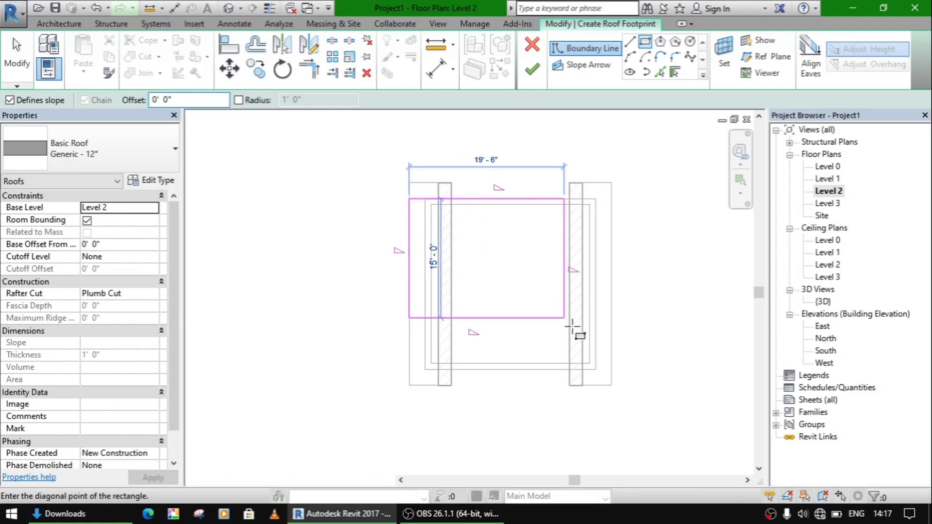
# Step: Close the second footprint rectangle and view it on the Level 3 plan
pyautogui.click(612, 370)
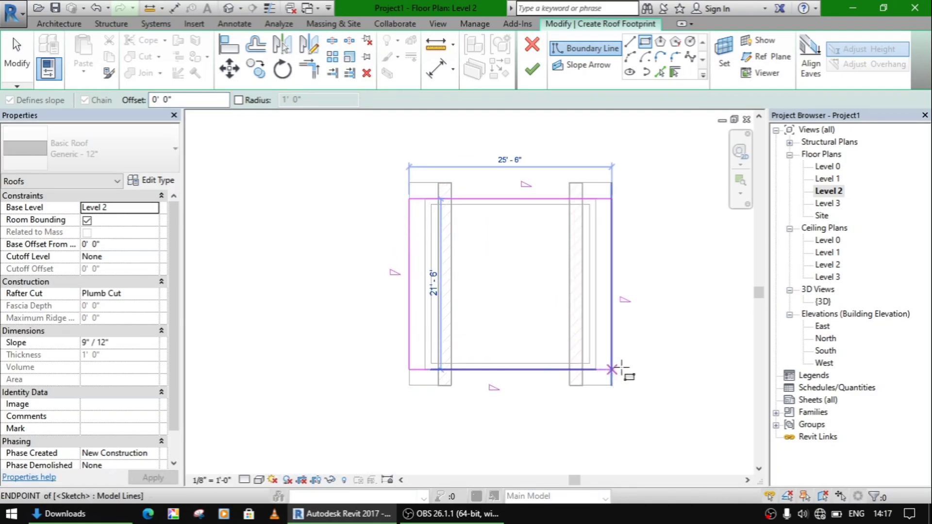
pyautogui.doubleClick(828, 203)
pyautogui.press('Escape')
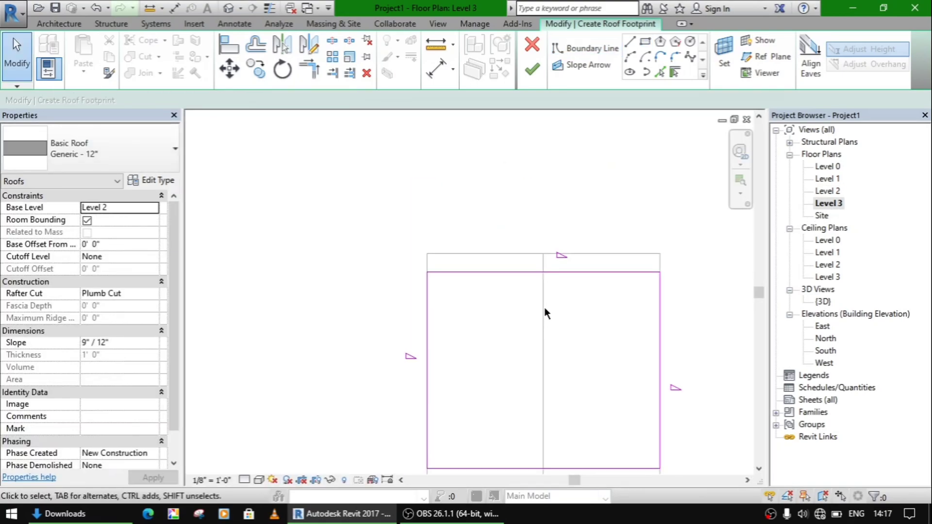
pyautogui.scroll(-1, 546, 312)
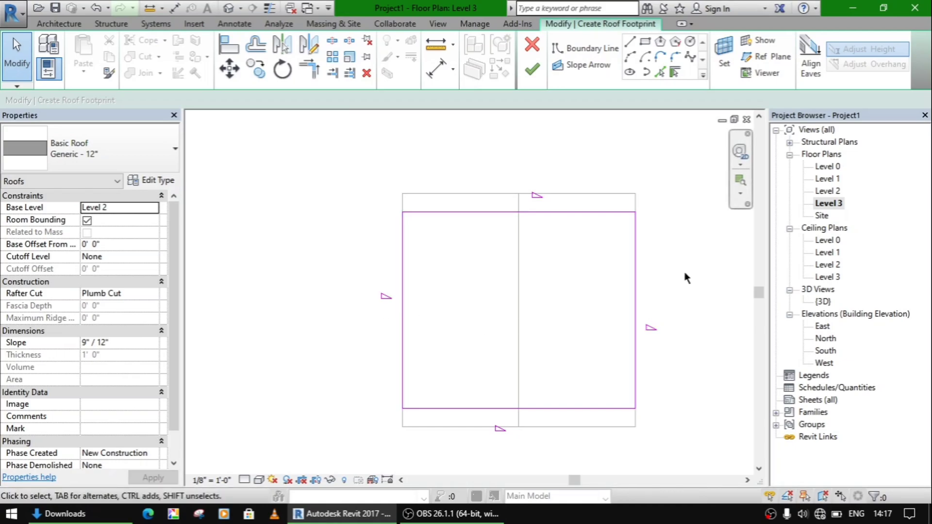
# Step: Turn off Defines Slope on the left and right edges and finish the second roof
pyautogui.moveTo(686, 278); pyautogui.dragTo(285, 343)
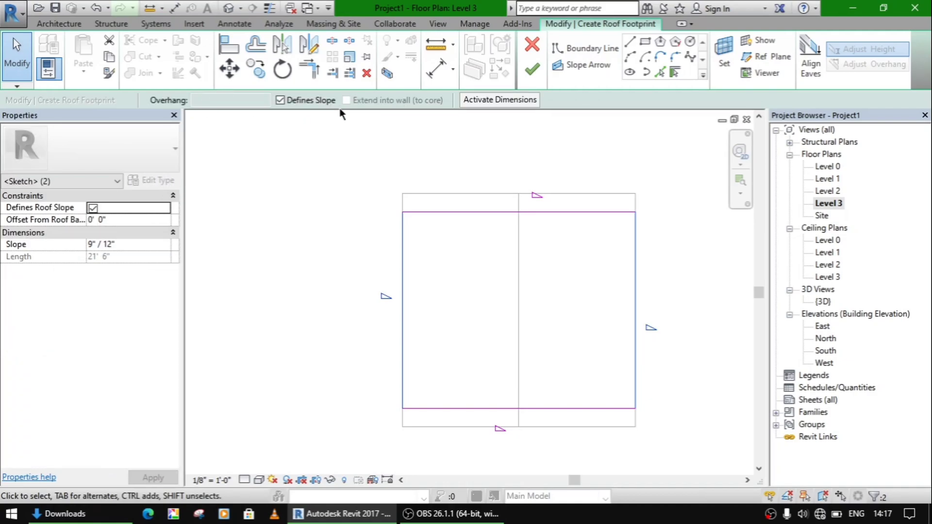
pyautogui.click(280, 100)
pyautogui.click(374, 177)
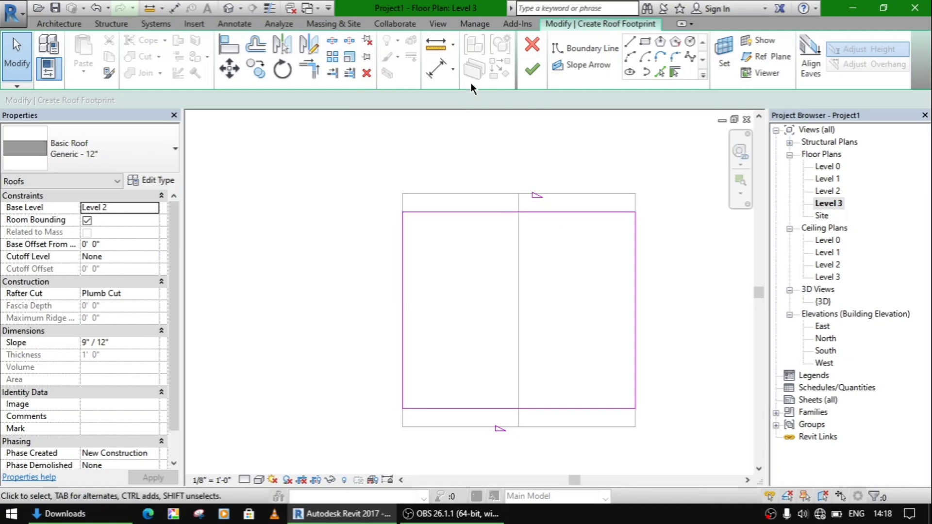
pyautogui.click(532, 72)
# Step: In 3D, drag one roof's ridge upward to a 10 53/128"/12" slope
pyautogui.click(703, 326)
pyautogui.doubleClick(822, 302)
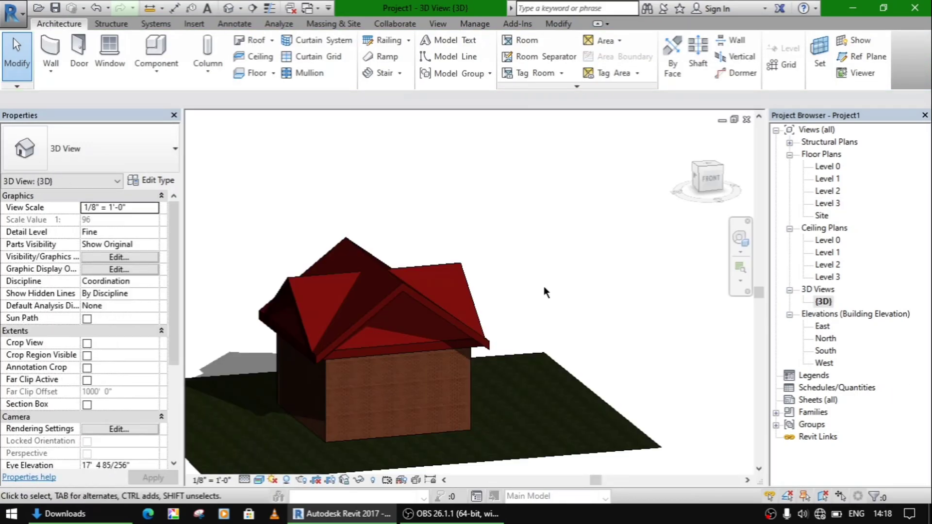
pyautogui.keyDown('shift'); pyautogui.moveTo(519, 291); pyautogui.dragTo(354, 336, button='middle'); pyautogui.keyUp('shift')
pyautogui.scroll(3, 458, 254)
pyautogui.click(366, 325)
pyautogui.keyDown('shift'); pyautogui.moveTo(433, 308); pyautogui.dragTo(652, 258, button='middle'); pyautogui.keyUp('shift')
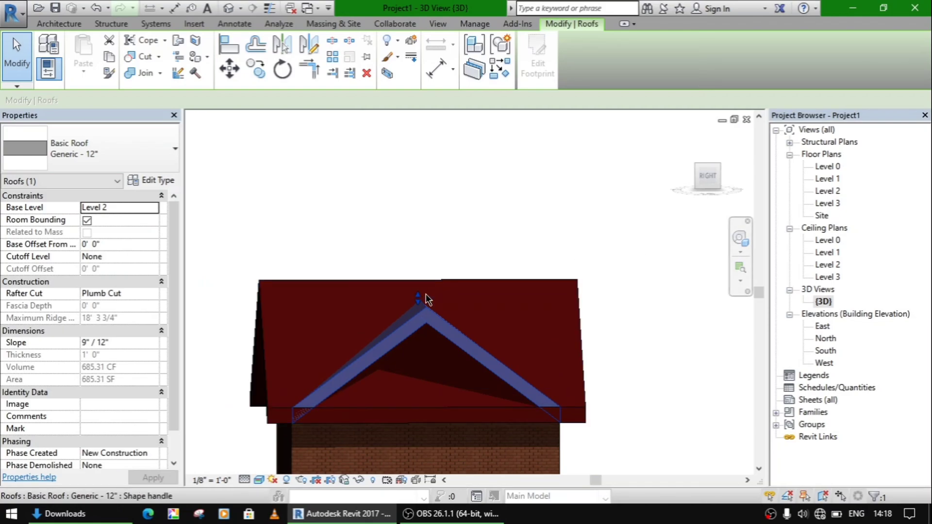
pyautogui.moveTo(420, 300); pyautogui.dragTo(416, 281)
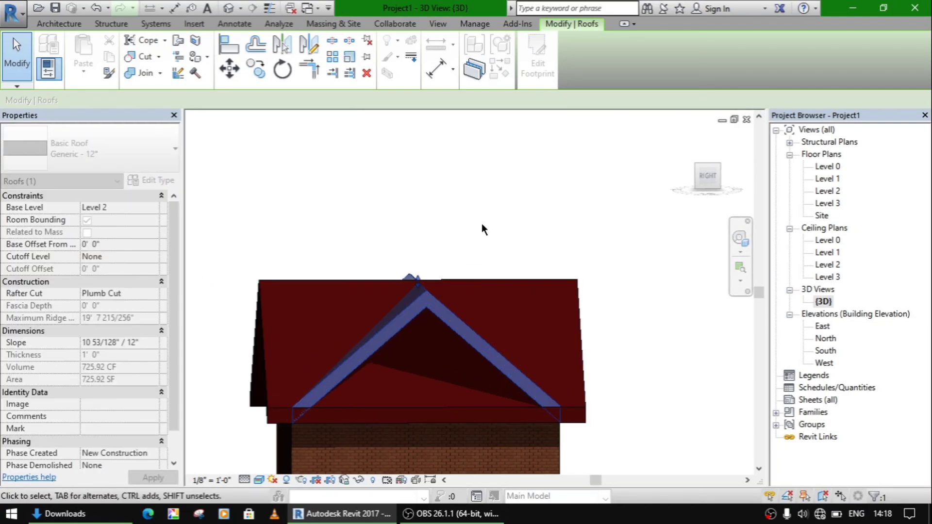
# Step: Deselect the roof and orbit around to inspect the raised ridge
pyautogui.keyDown('shift'); pyautogui.moveTo(484, 230); pyautogui.dragTo(599, 226, button='middle'); pyautogui.keyUp('shift')
pyautogui.click(598, 226)
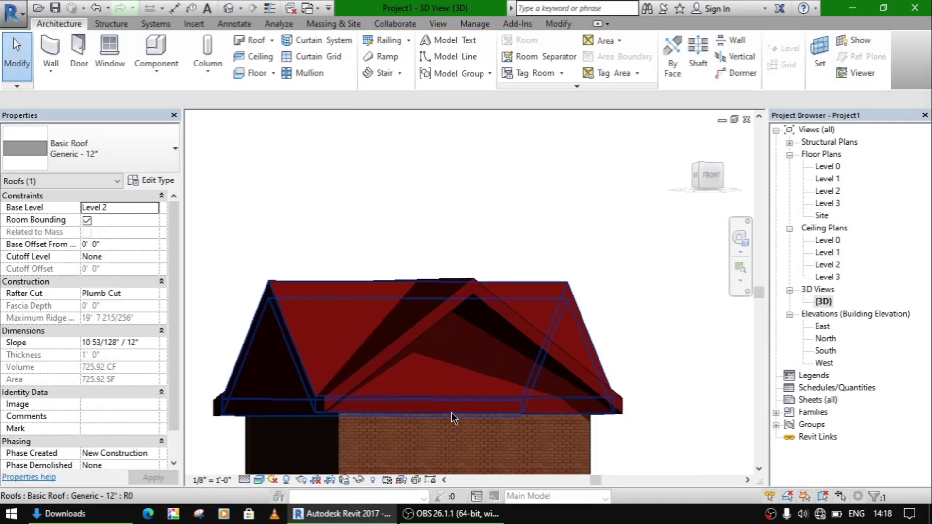
pyautogui.press('Escape')
pyautogui.keyDown('shift'); pyautogui.moveTo(578, 444); pyautogui.dragTo(287, 410, button='middle'); pyautogui.keyUp('shift')
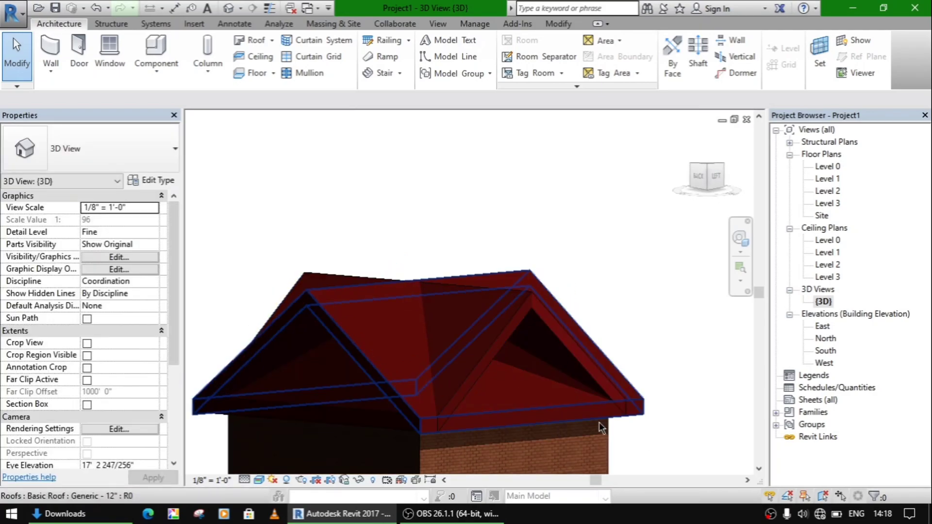
pyautogui.keyDown('shift'); pyautogui.moveTo(538, 402); pyautogui.dragTo(824, 284, button='middle'); pyautogui.keyUp('shift')
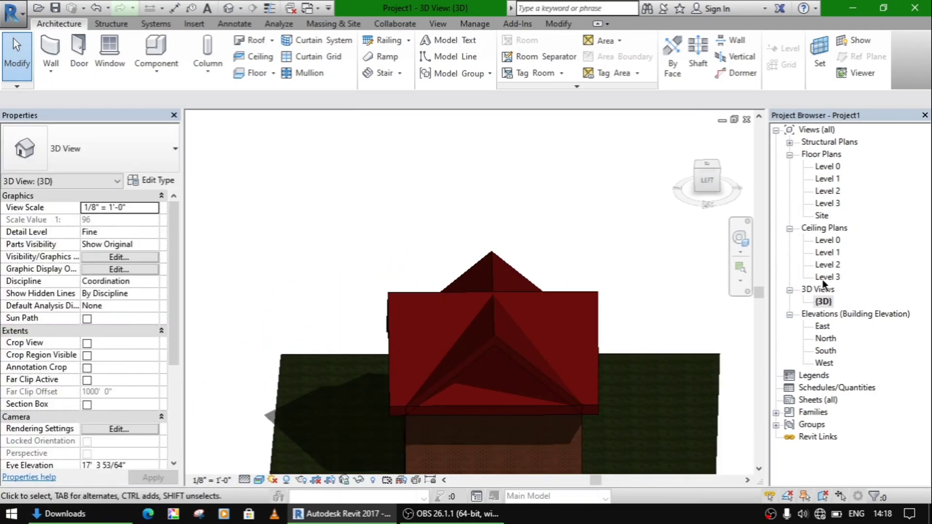
# Step: In the North elevation, create an in-place model in the Roofs category with the default name
pyautogui.doubleClick(824, 338)
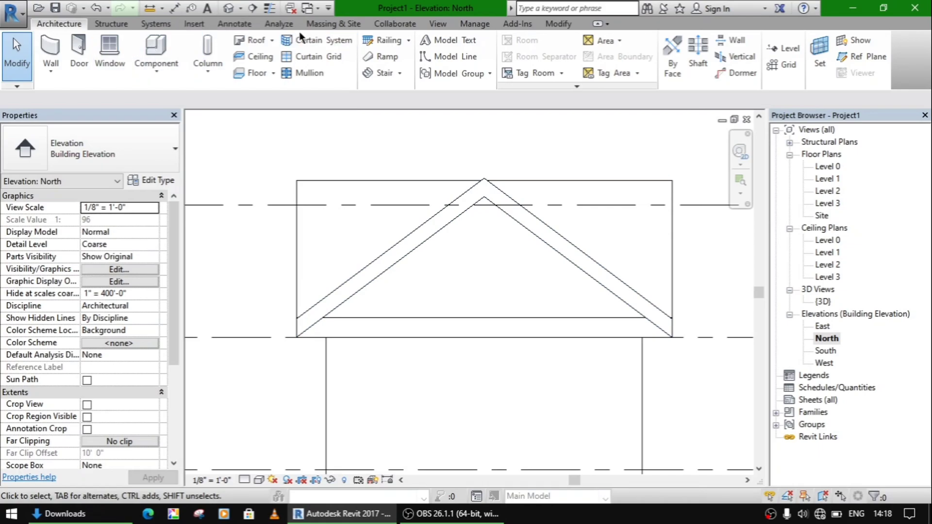
pyautogui.click(157, 69)
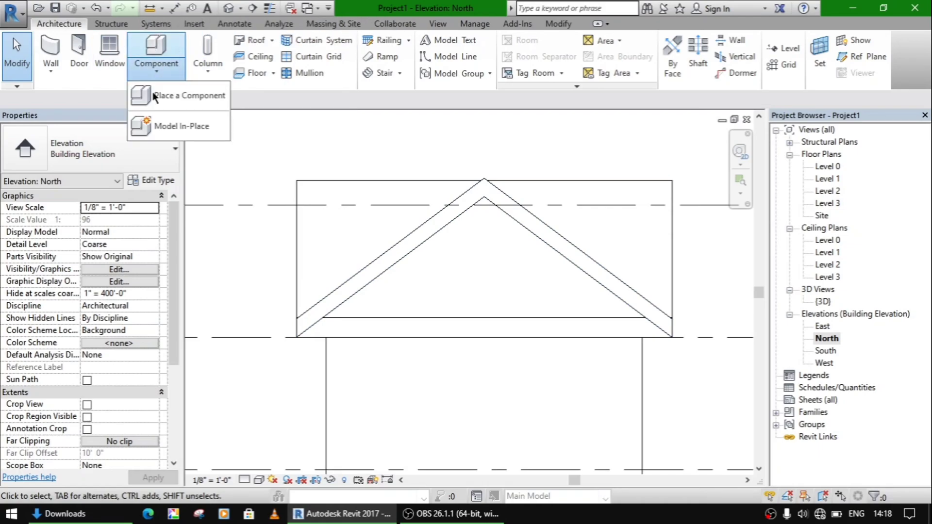
pyautogui.click(172, 133)
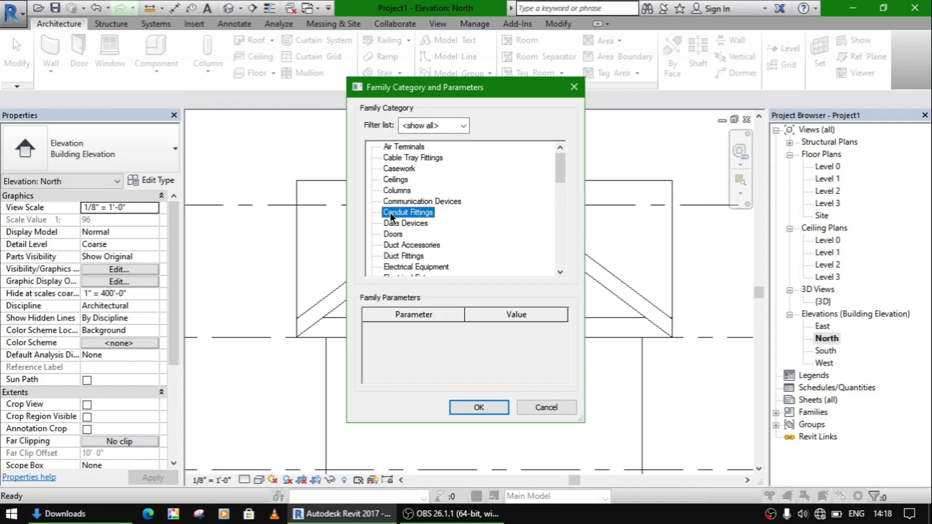
pyautogui.press('r')
pyautogui.press('o')
pyautogui.scroll(-1, 395, 267)
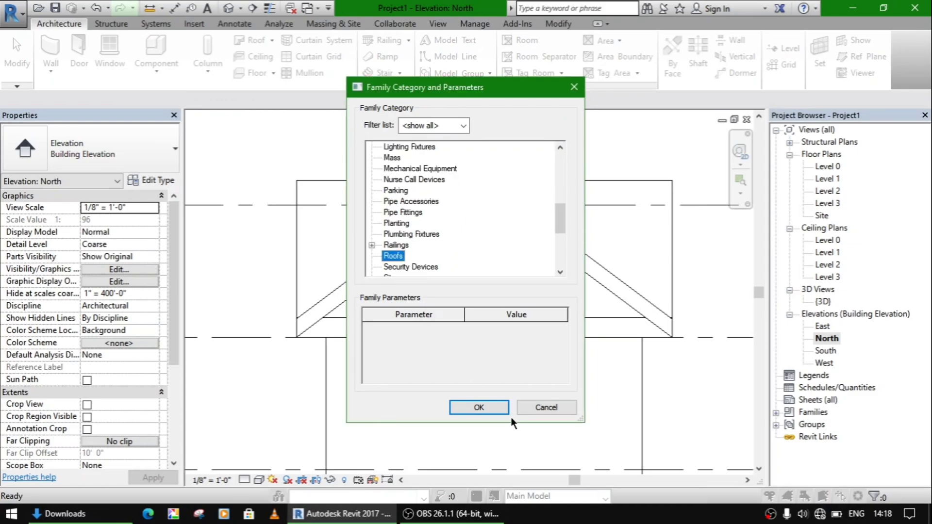
pyautogui.click(477, 407)
pyautogui.click(449, 276)
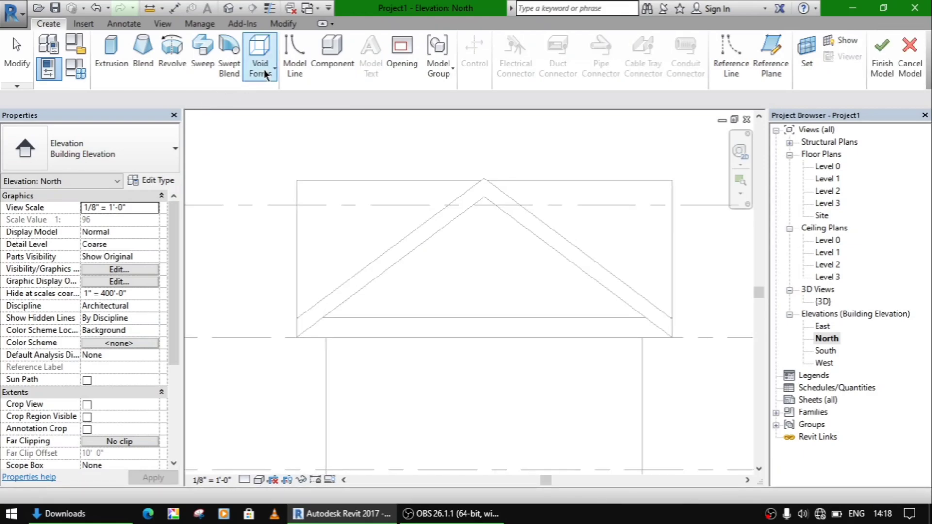
# Step: Start a void extrusion with its work plane picked on screen
pyautogui.click(262, 71)
pyautogui.click(283, 107)
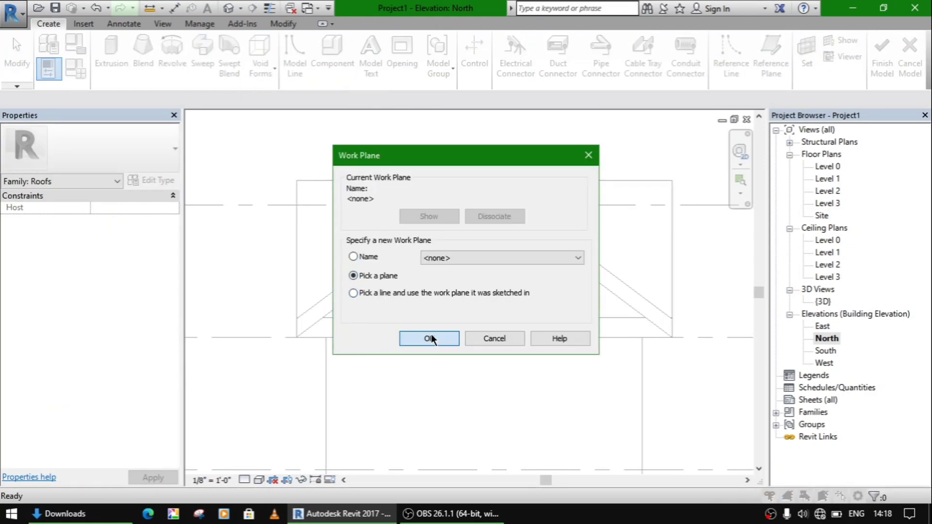
pyautogui.click(429, 339)
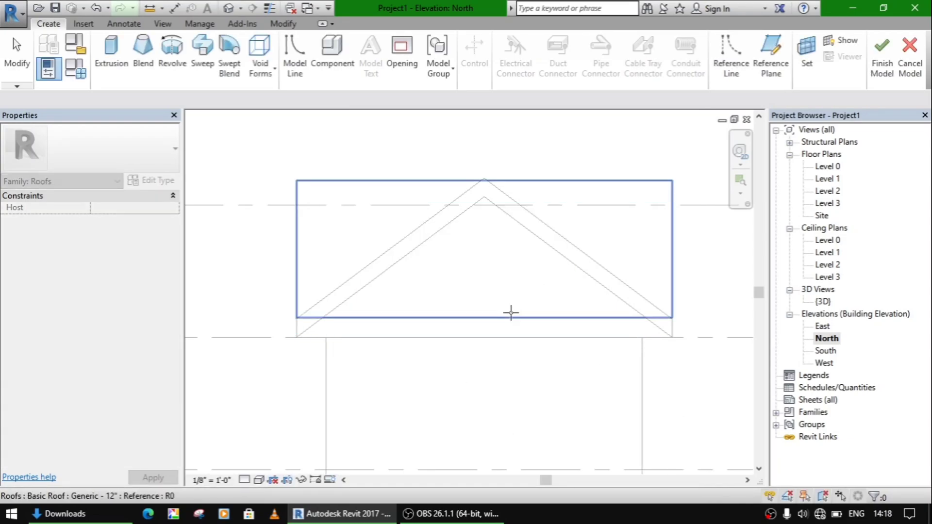
# Step: Pick the wall face and sketch a triangle along the gable slopes and base
pyautogui.click(640, 429)
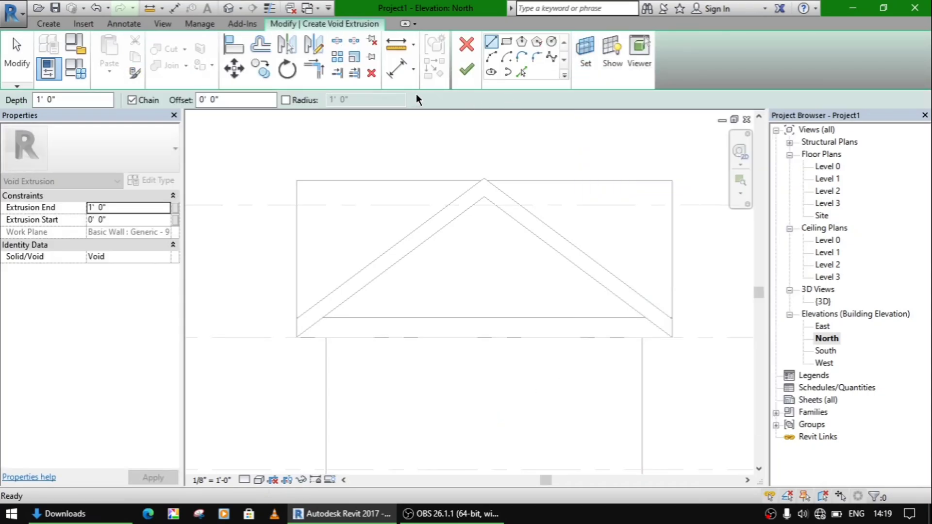
pyautogui.click(484, 200)
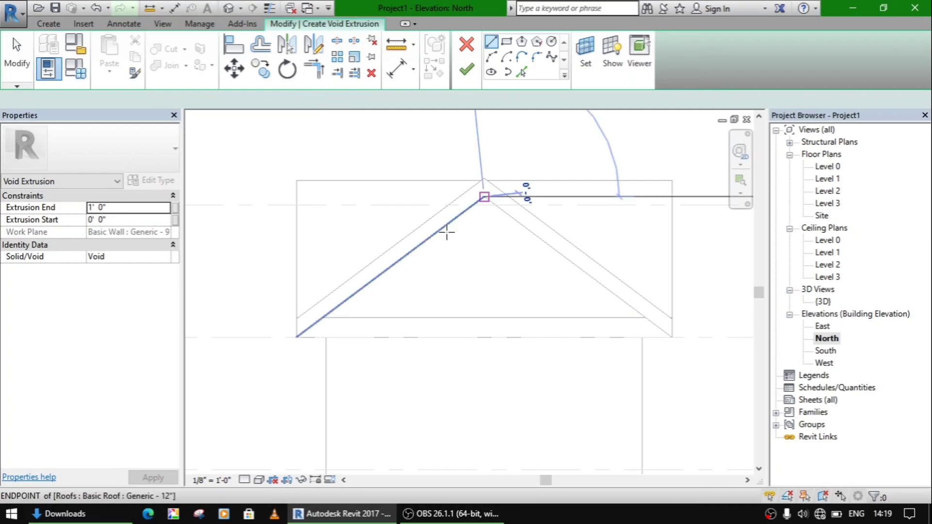
pyautogui.click(296, 337)
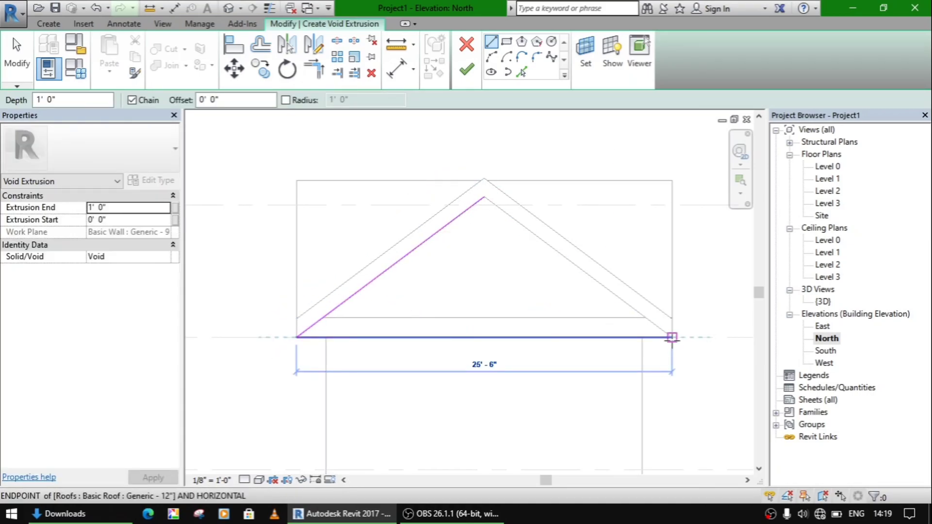
pyautogui.click(672, 337)
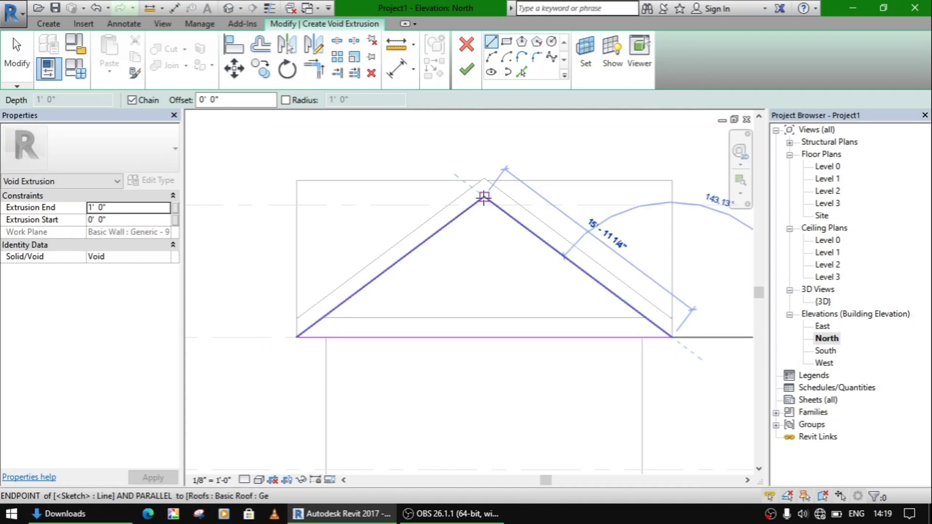
pyautogui.click(483, 198)
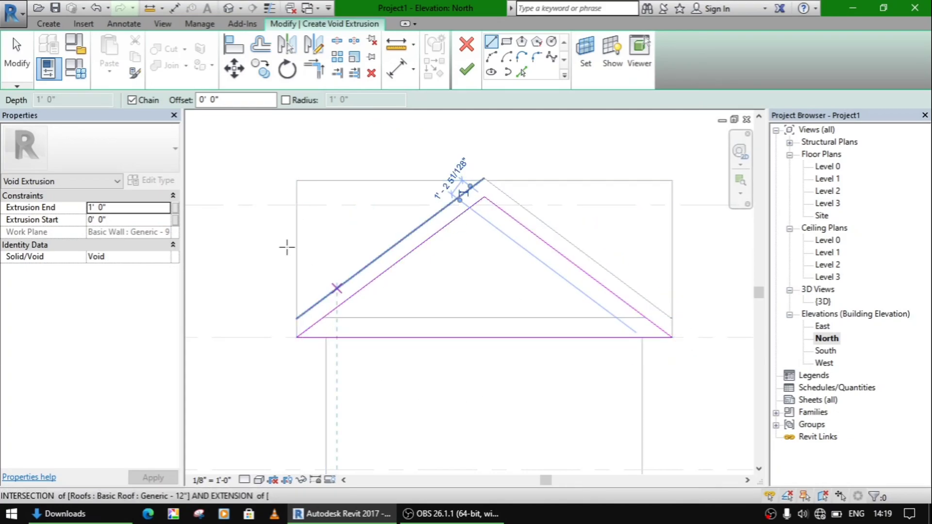
pyautogui.press('Escape')
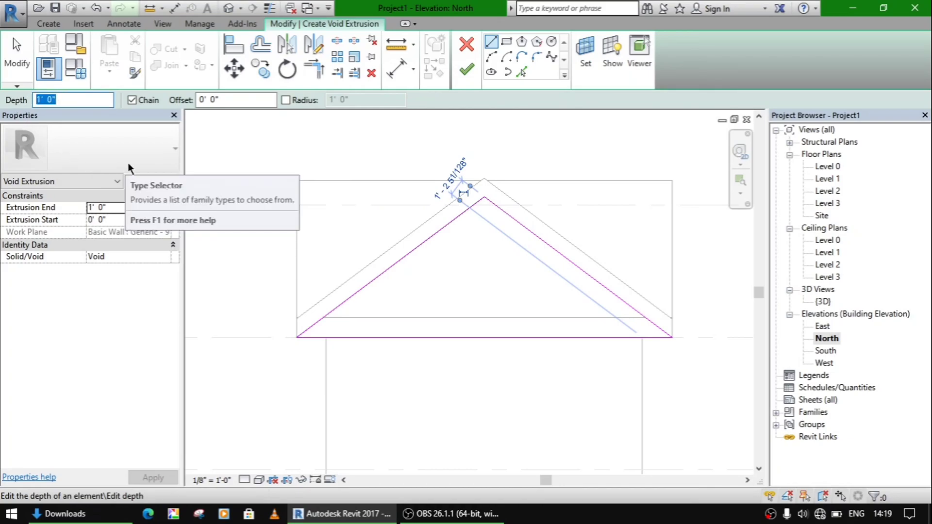
# Step: Set the void extrusion depth to 25' and finish it
pyautogui.write('20')
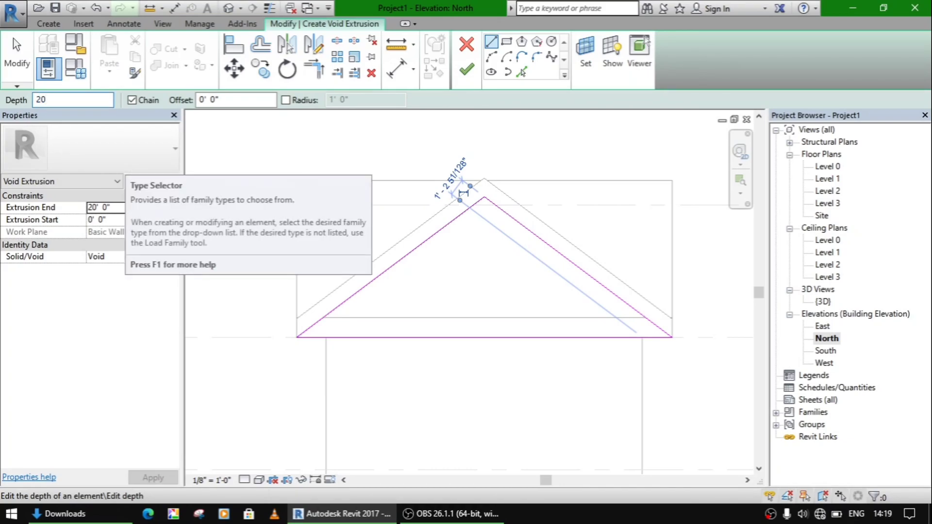
pyautogui.press('BackSpace')
pyautogui.press('BackSpace')
pyautogui.write('25')
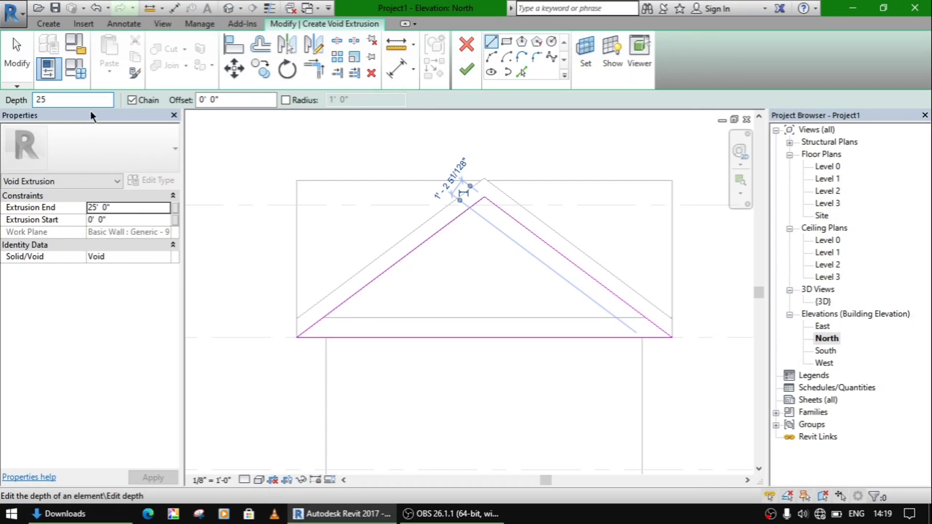
pyautogui.click(301, 143)
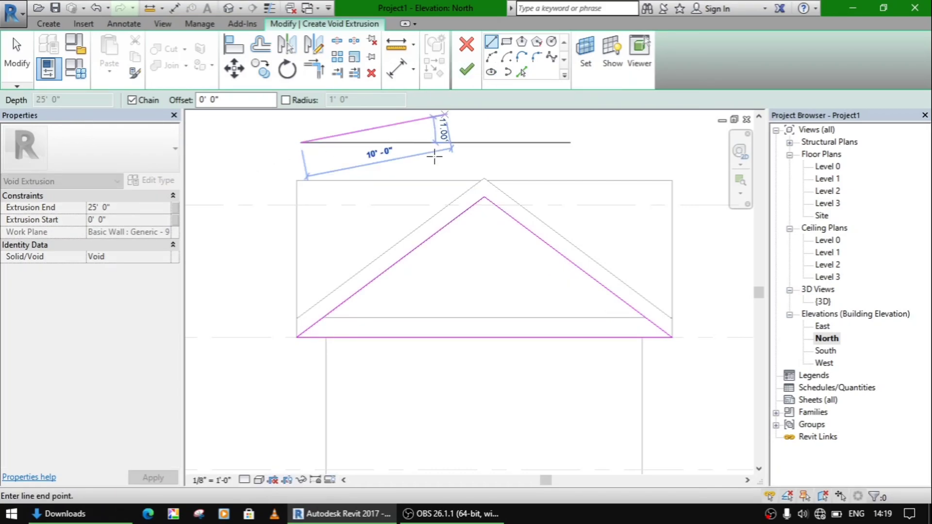
pyautogui.press('Escape')
pyautogui.click(464, 74)
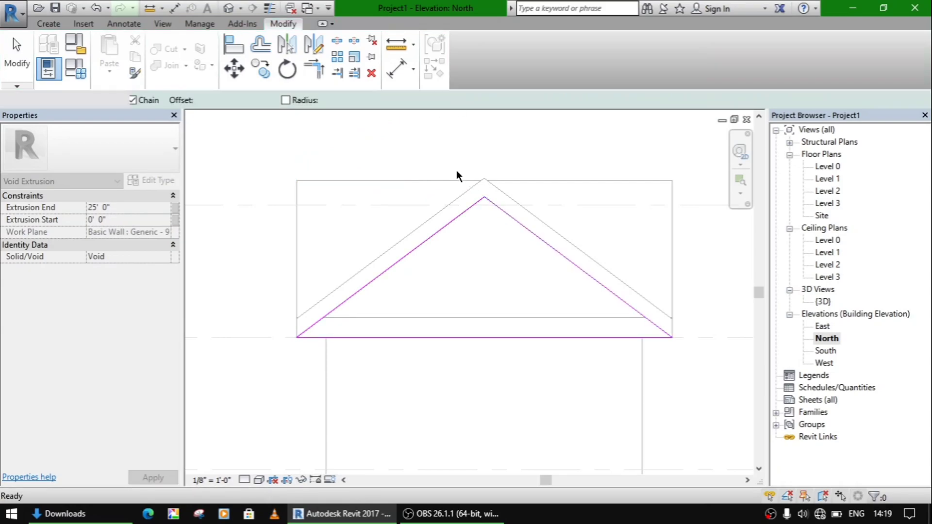
# Step: In 3D, use Cut Geometry so the triangular void cuts the main roof
pyautogui.click(519, 192)
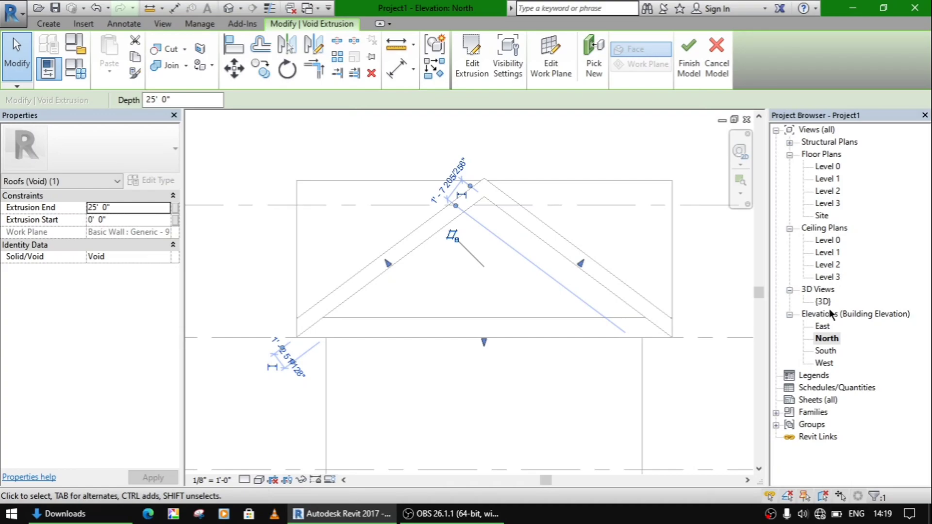
pyautogui.doubleClick(823, 303)
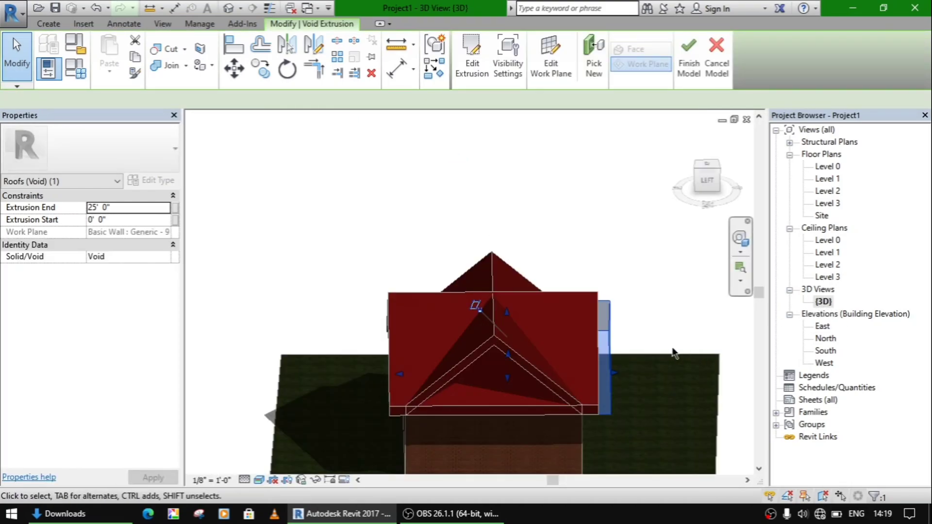
pyautogui.keyDown('shift'); pyautogui.moveTo(662, 354); pyautogui.dragTo(535, 353, button='middle'); pyautogui.keyUp('shift')
pyautogui.click(170, 49)
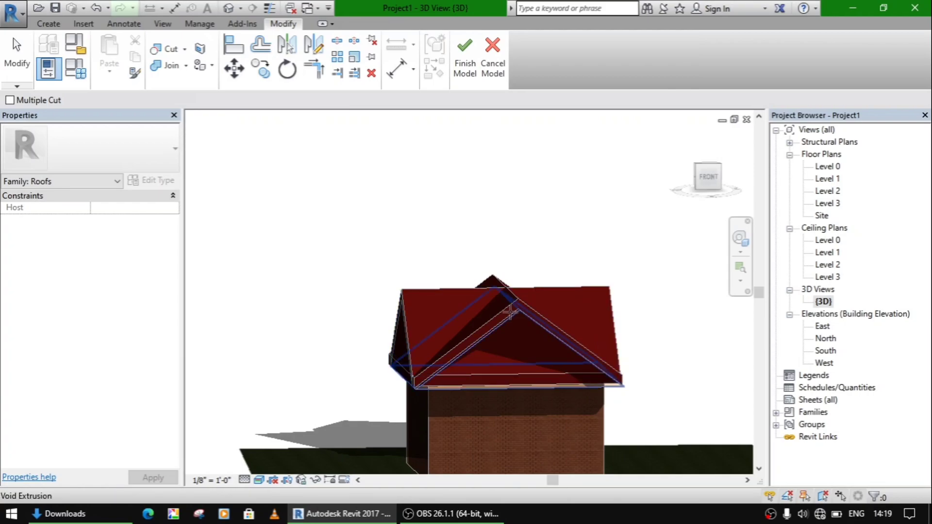
pyautogui.click(444, 337)
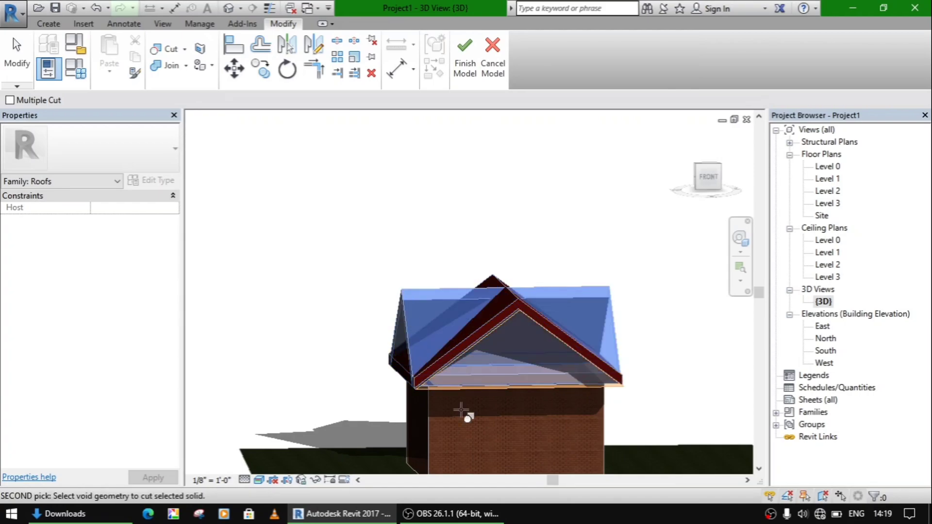
pyautogui.click(562, 377)
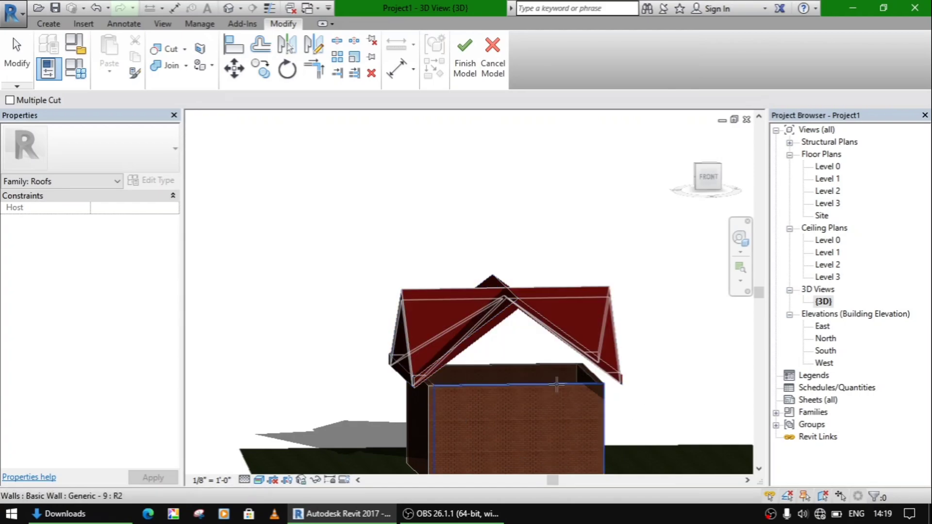
pyautogui.keyDown('shift'); pyautogui.moveTo(660, 335); pyautogui.dragTo(486, 369, button='middle'); pyautogui.keyUp('shift')
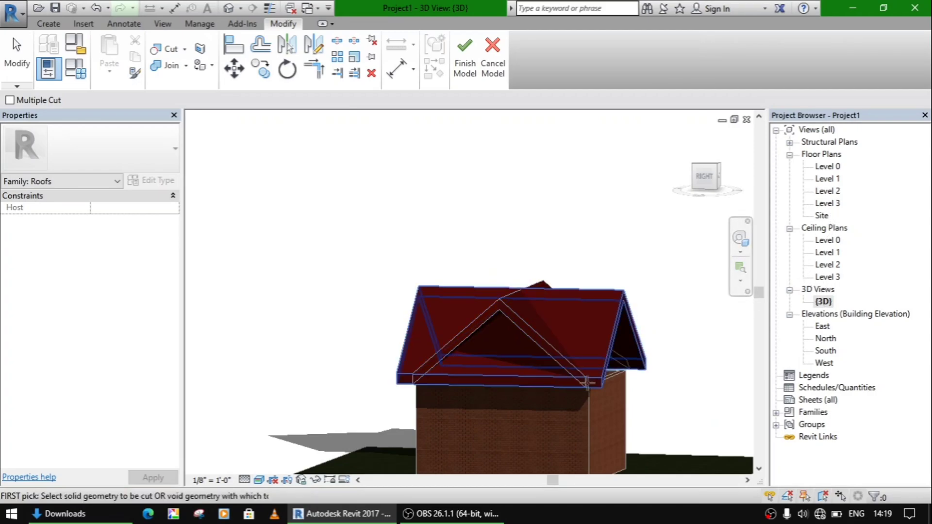
pyautogui.keyDown('shift'); pyautogui.moveTo(597, 396); pyautogui.dragTo(563, 386, button='middle'); pyautogui.keyUp('shift')
# Step: Finish the in-place roof model from the East elevation
pyautogui.doubleClick(823, 327)
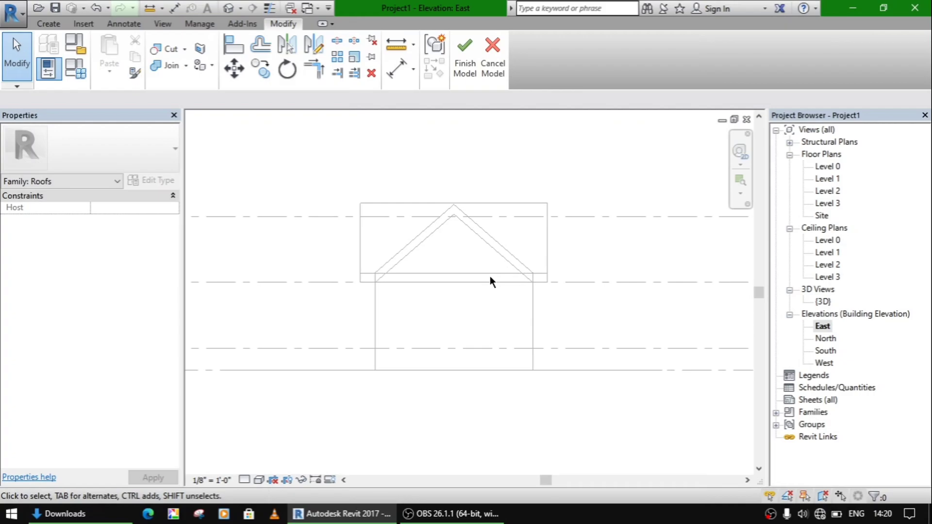
pyautogui.click(460, 68)
pyautogui.scroll(2, 466, 202)
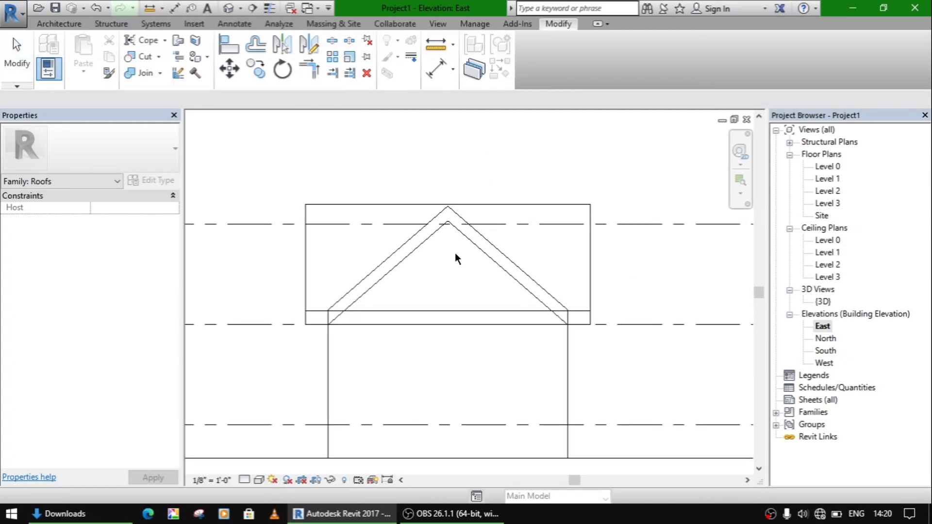
# Step: Show the North elevation in the Realistic visual style, then switch to the South elevation
pyautogui.doubleClick(821, 340)
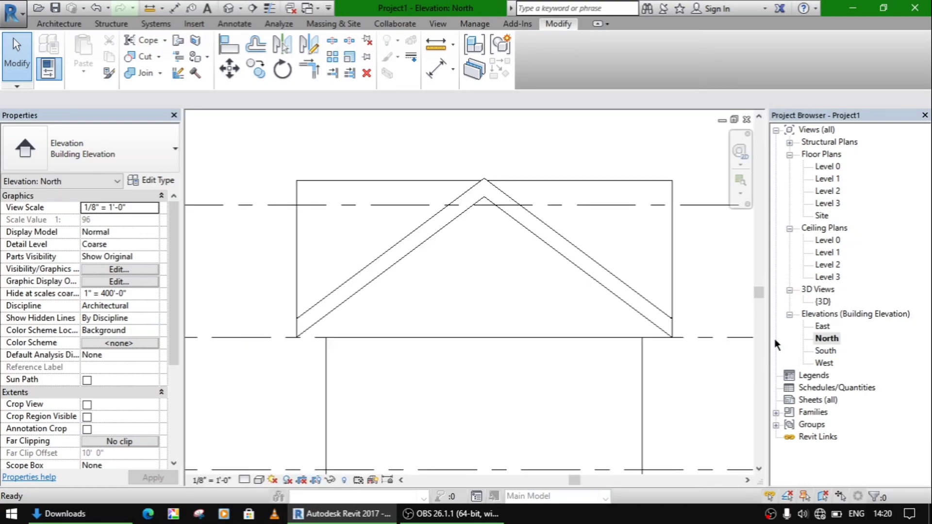
pyautogui.click(259, 480)
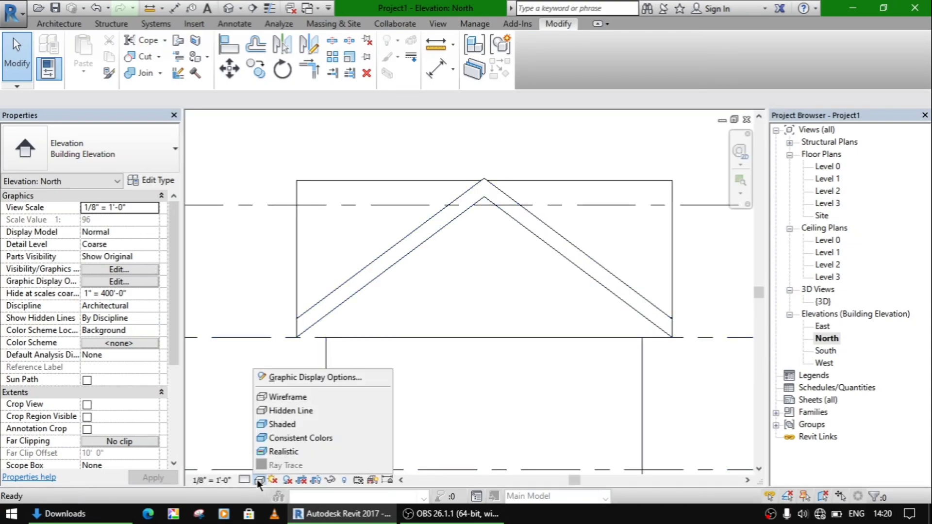
pyautogui.click(284, 447)
pyautogui.scroll(-2, 496, 336)
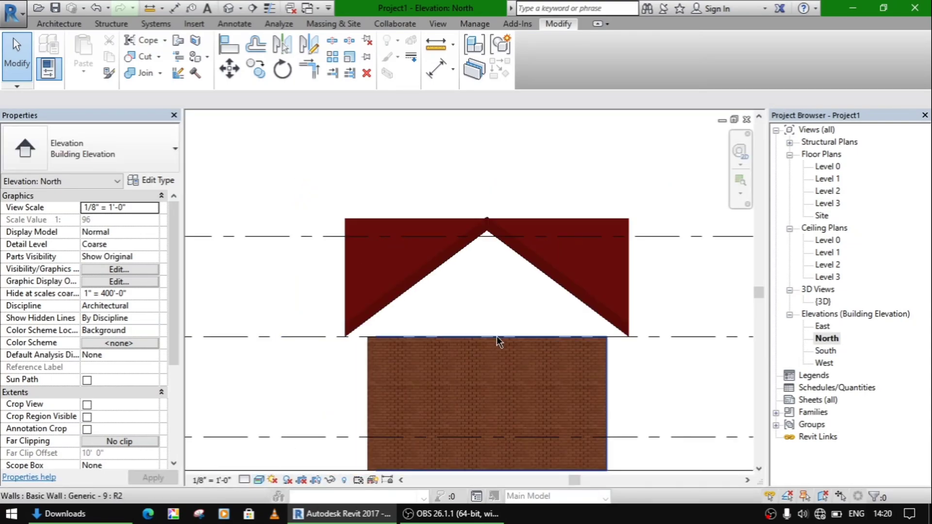
pyautogui.doubleClick(821, 349)
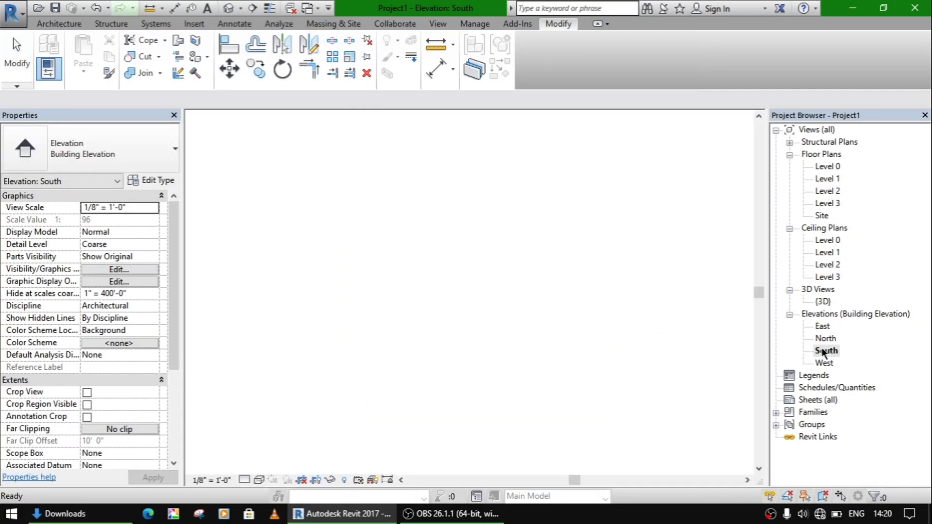
pyautogui.click(259, 480)
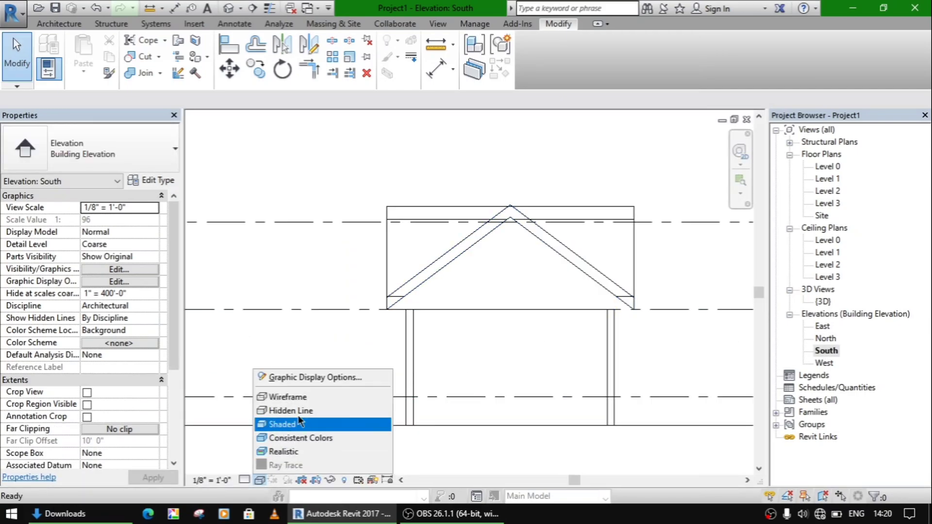
# Step: Render the South elevation Realistic and switch to the West elevation
pyautogui.click(292, 452)
pyautogui.doubleClick(821, 364)
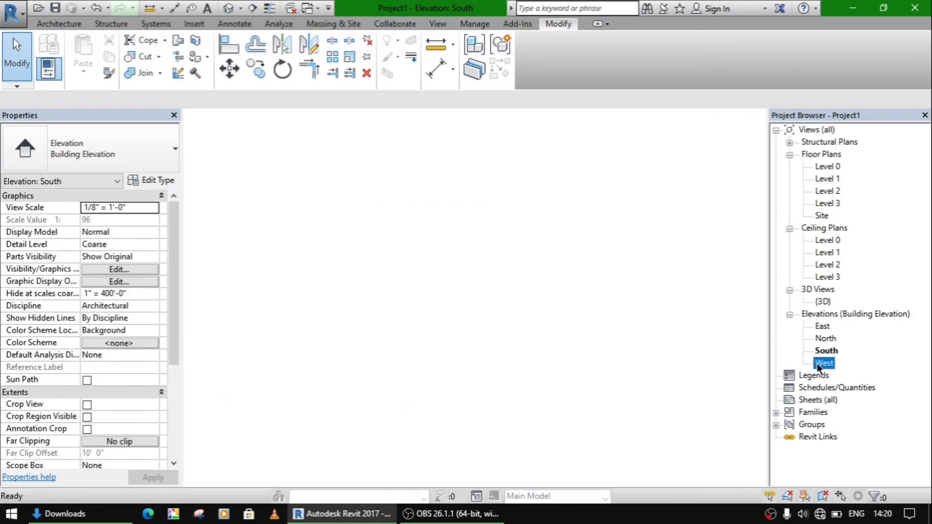
pyautogui.scroll(3, 491, 328)
pyautogui.scroll(-1, 433, 228)
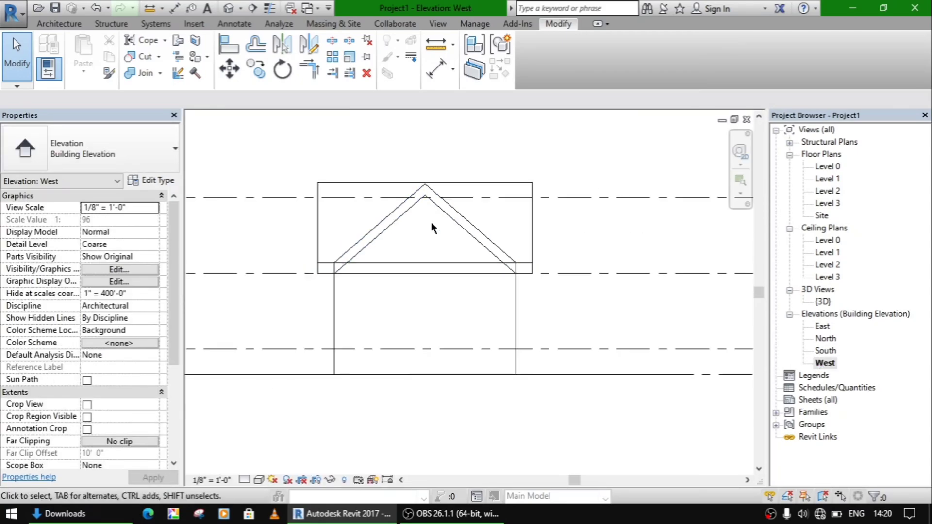
# Step: Start a new Model In-Place element in the Roofs category, keeping the default name
pyautogui.click(59, 23)
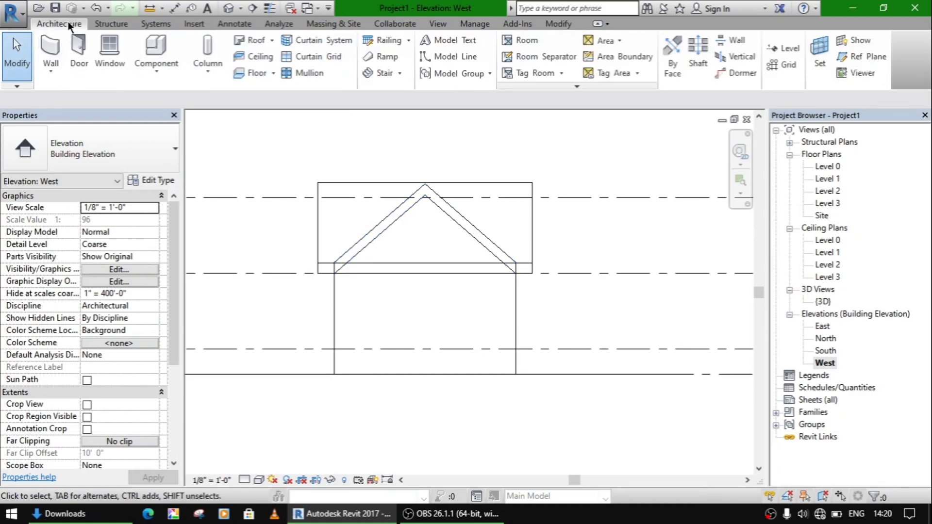
pyautogui.click(144, 68)
pyautogui.click(170, 126)
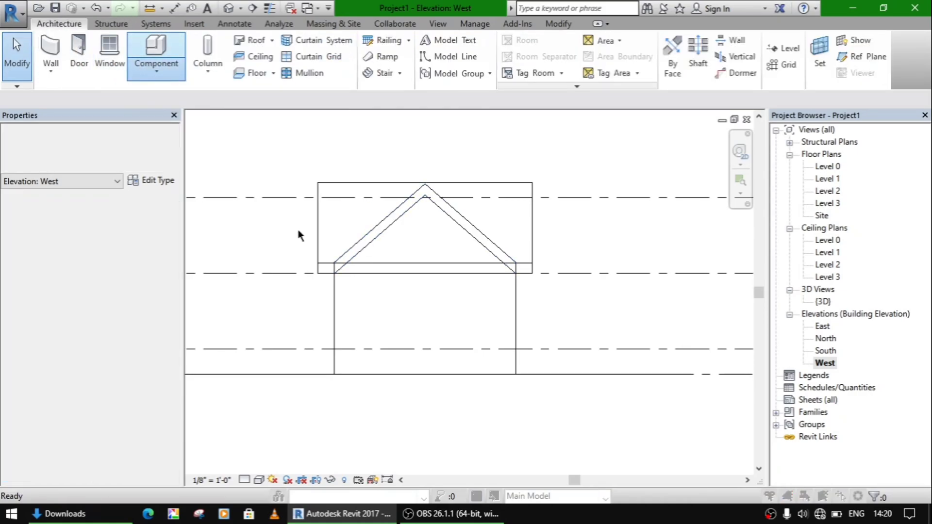
pyautogui.press('r')
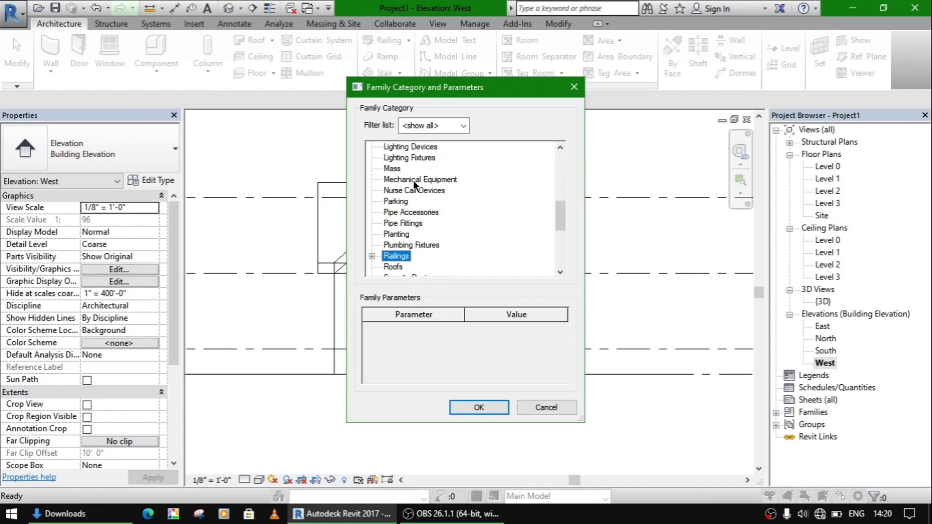
pyautogui.press('o')
pyautogui.click(479, 407)
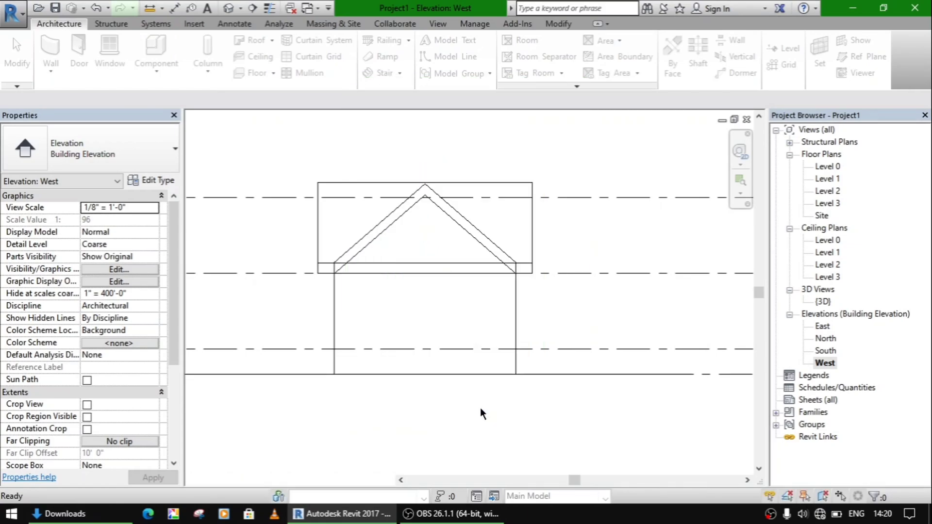
pyautogui.click(462, 278)
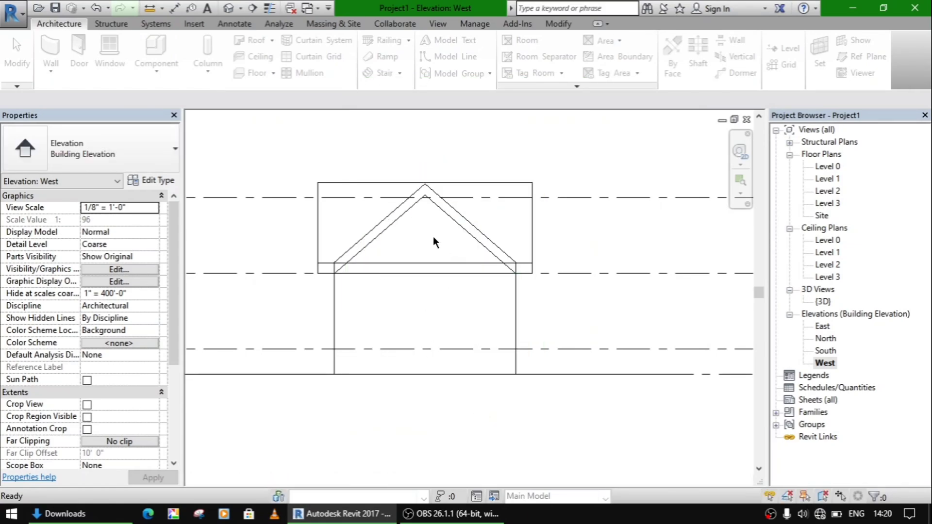
# Step: Start a void extrusion sketched on the West gable wall face
pyautogui.click(262, 77)
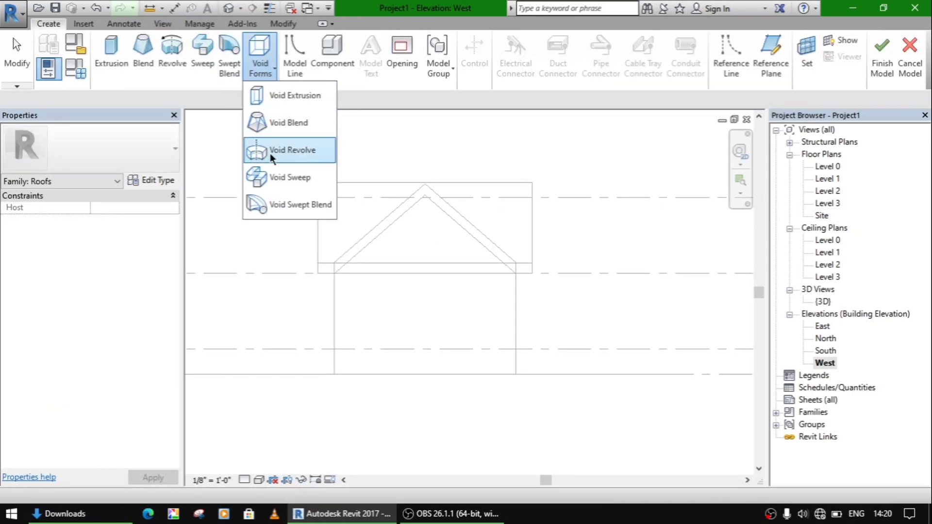
pyautogui.click(283, 97)
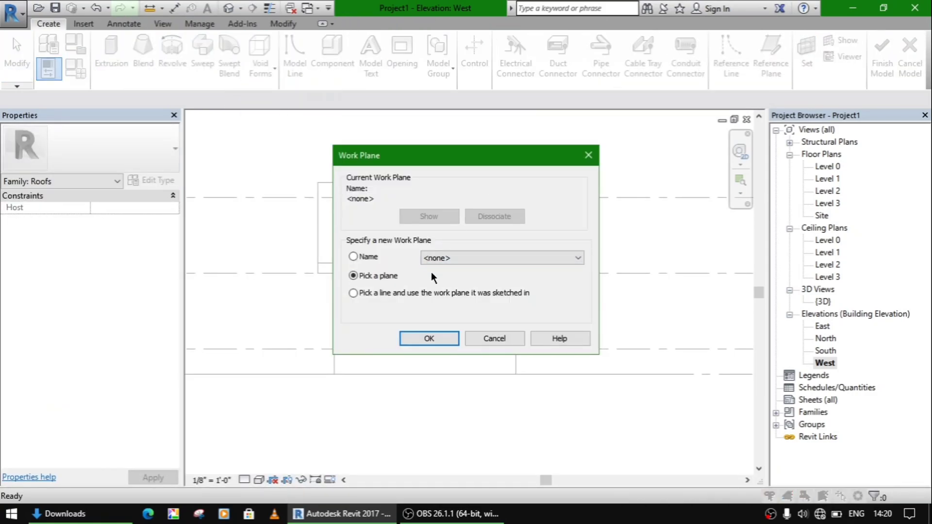
pyautogui.click(393, 276)
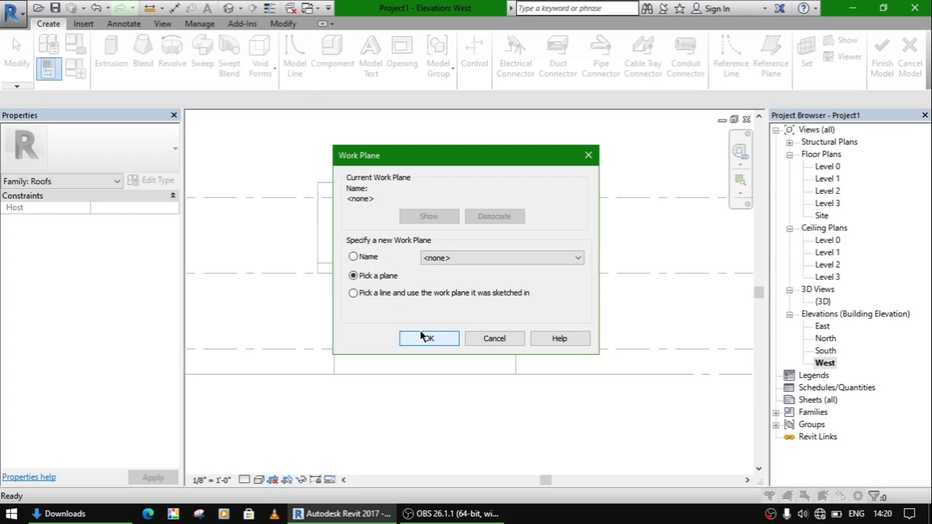
pyautogui.click(449, 342)
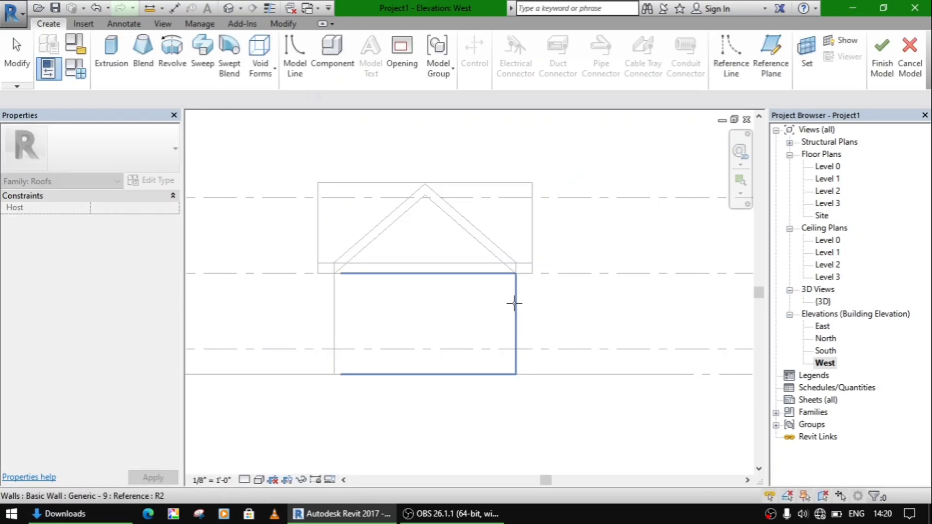
pyautogui.click(463, 276)
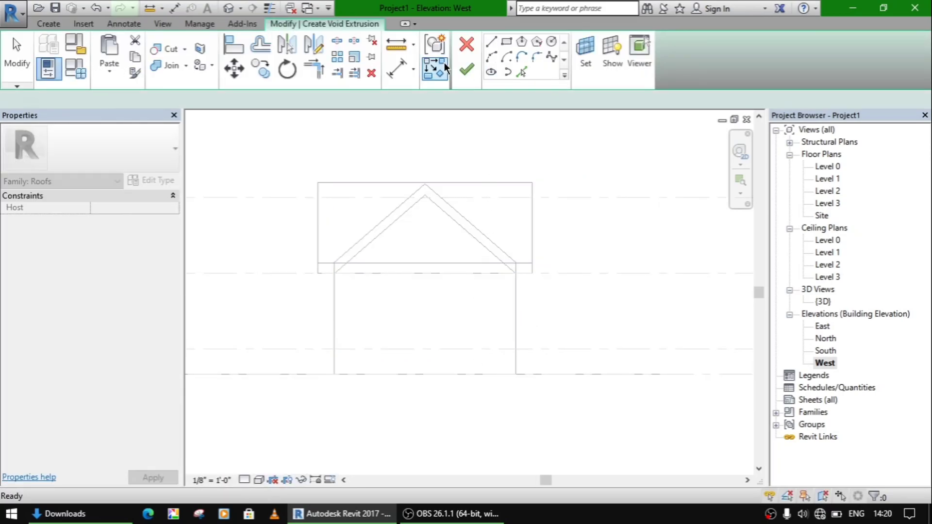
pyautogui.click(491, 42)
# Step: Sketch a triangle from the roof peak to the eaves and finish the 25' deep void
pyautogui.scroll(3, 427, 194)
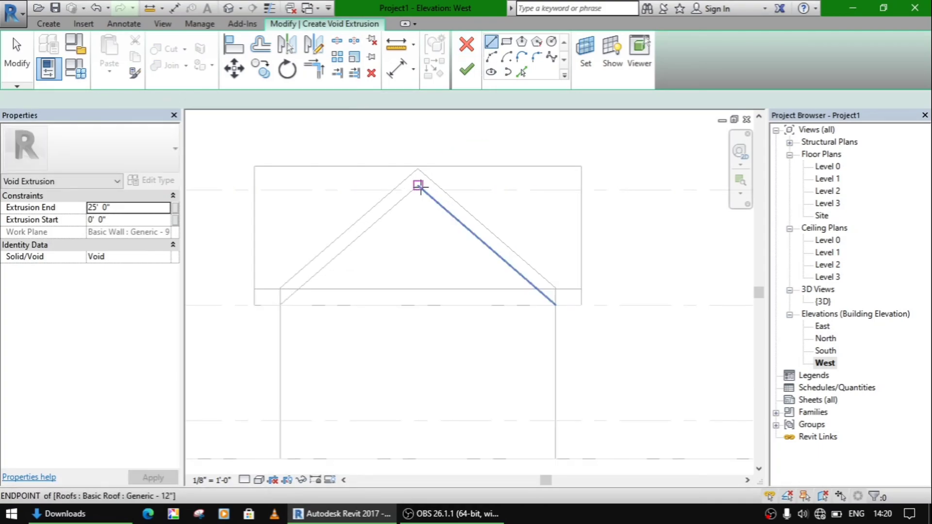
pyautogui.click(418, 186)
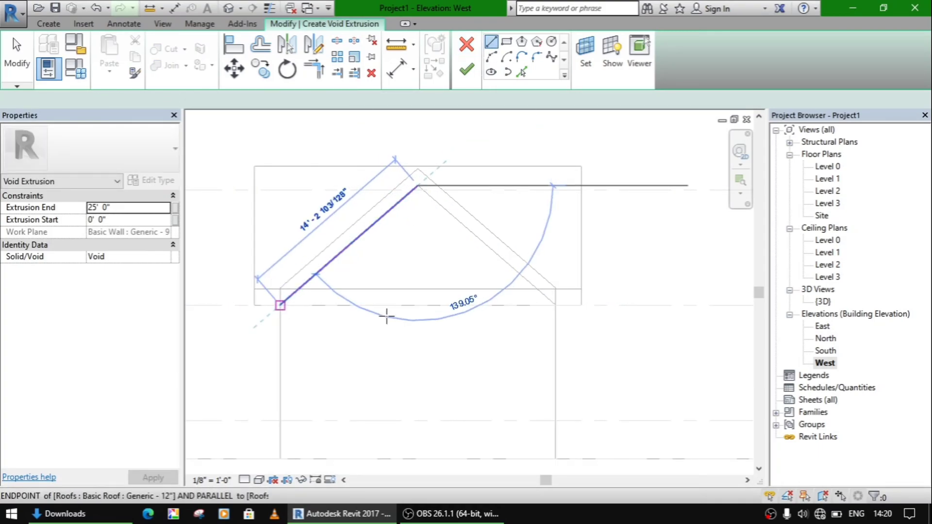
pyautogui.click(281, 305)
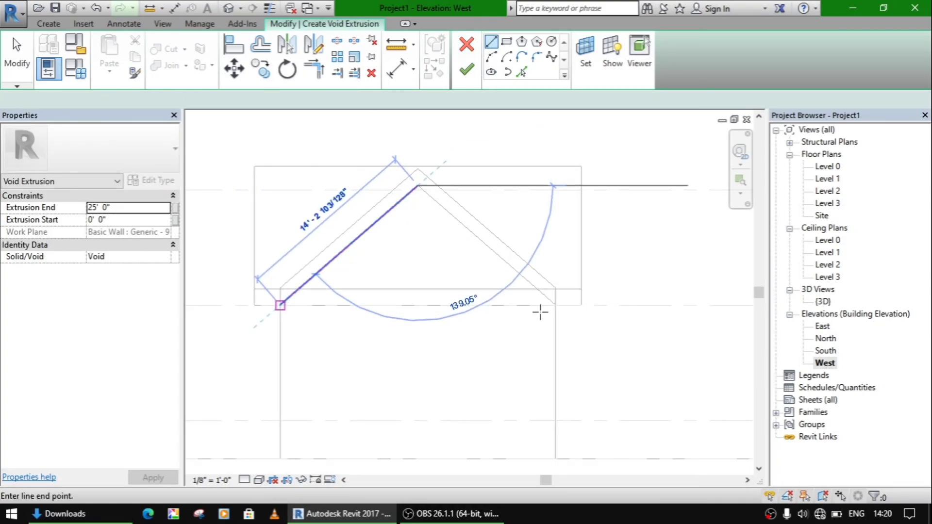
pyautogui.click(417, 186)
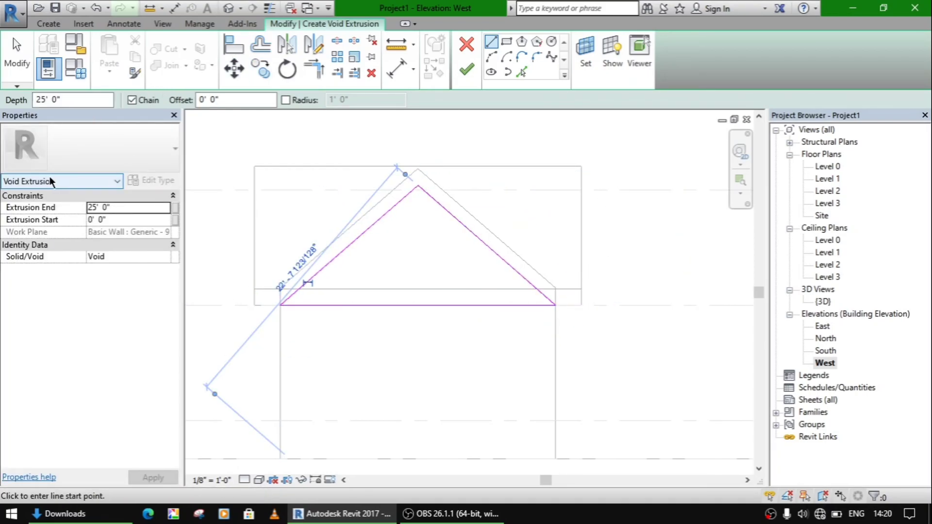
pyautogui.scroll(3, 292, 295)
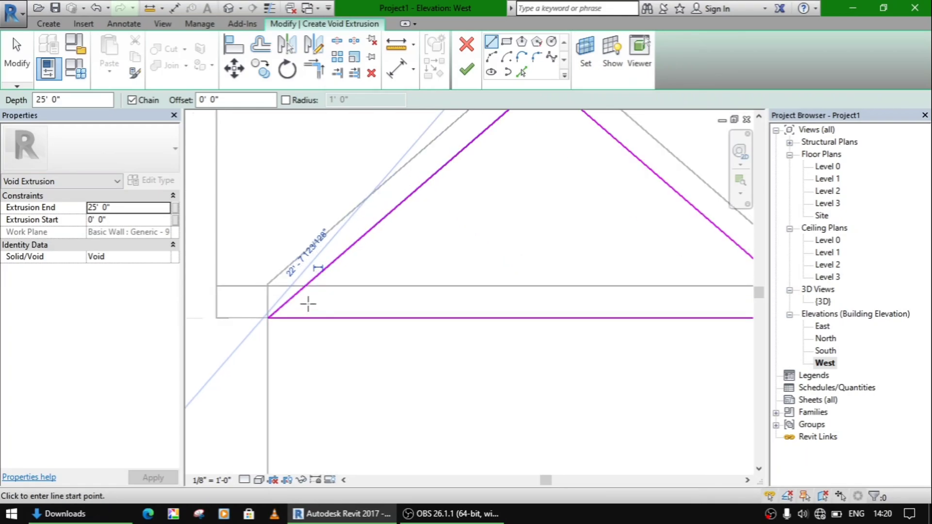
pyautogui.scroll(-3, 308, 304)
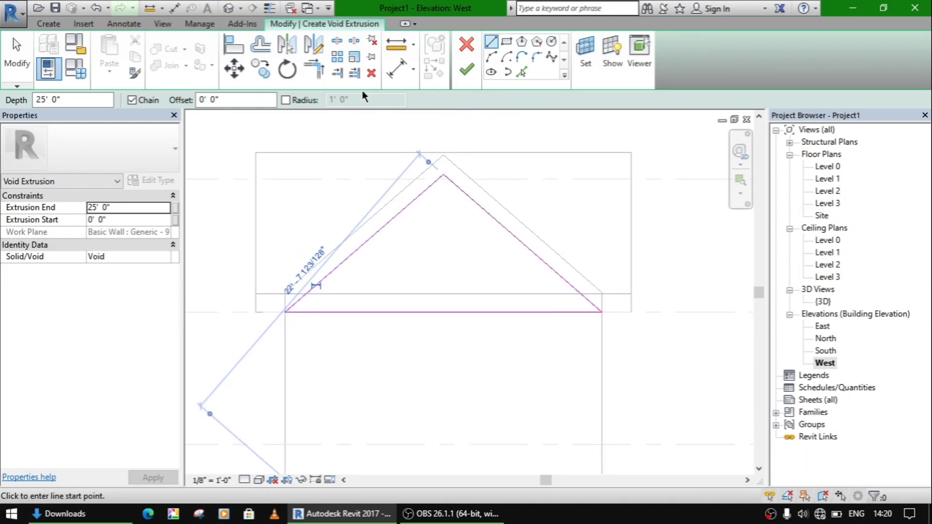
pyautogui.click(465, 69)
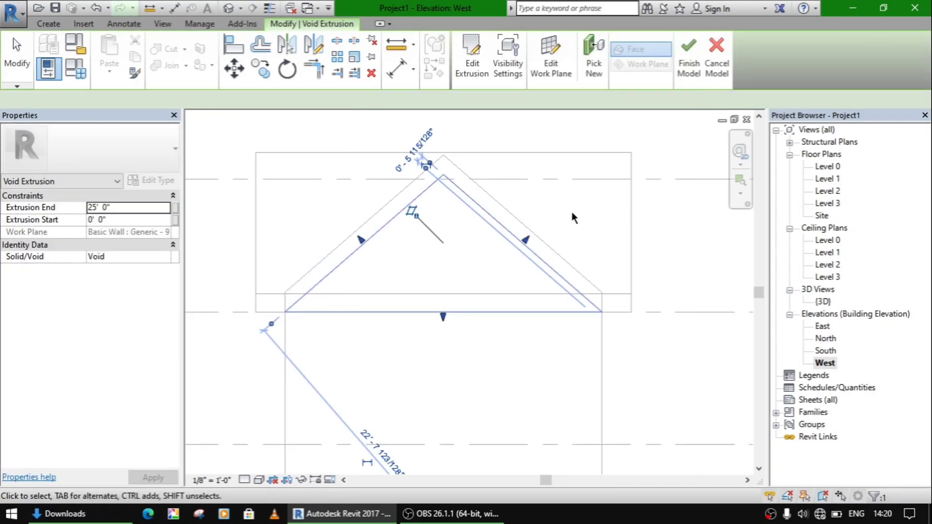
# Step: In the {3D} view, use Cut Geometry to cut the roof with the first void
pyautogui.scroll(-2, 578, 221)
pyautogui.doubleClick(825, 302)
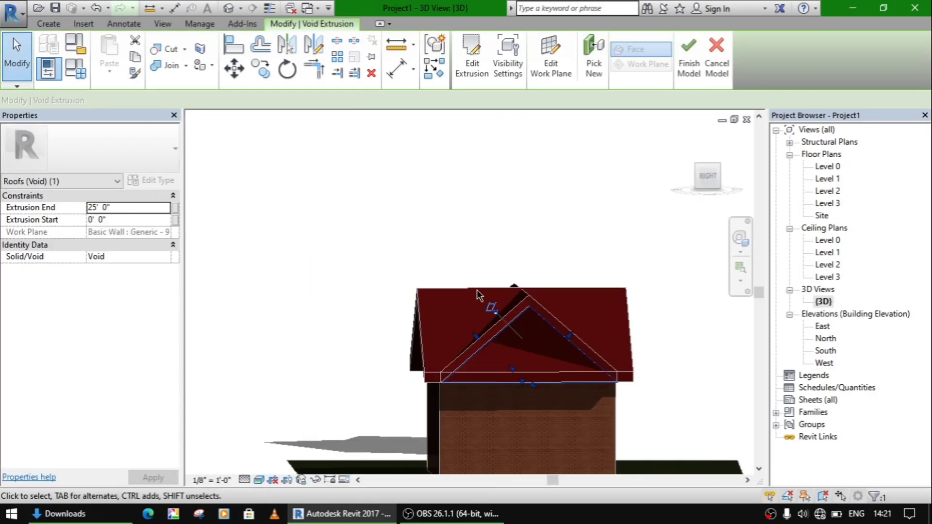
pyautogui.keyDown('shift'); pyautogui.moveTo(477, 289); pyautogui.dragTo(439, 335, button='middle'); pyautogui.keyUp('shift')
pyautogui.keyDown('shift'); pyautogui.moveTo(641, 292); pyautogui.dragTo(604, 287, button='middle'); pyautogui.keyUp('shift')
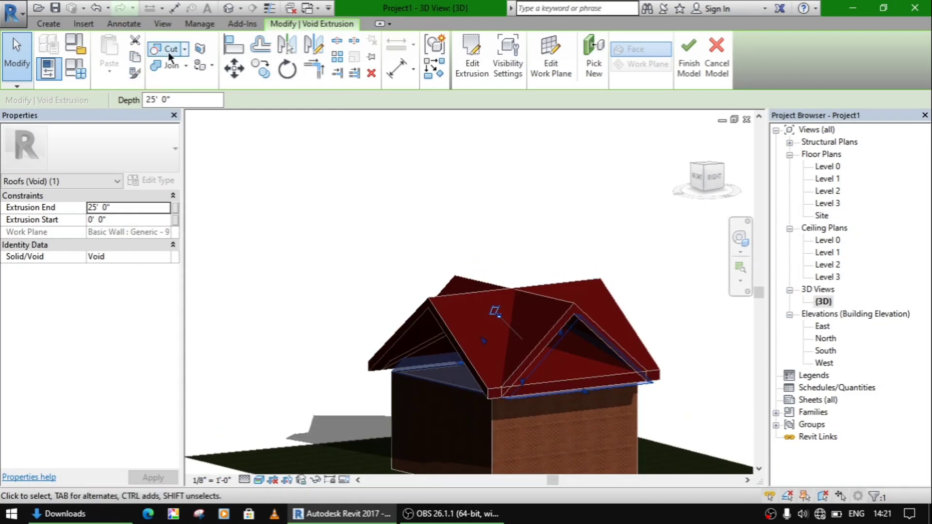
pyautogui.click(567, 312)
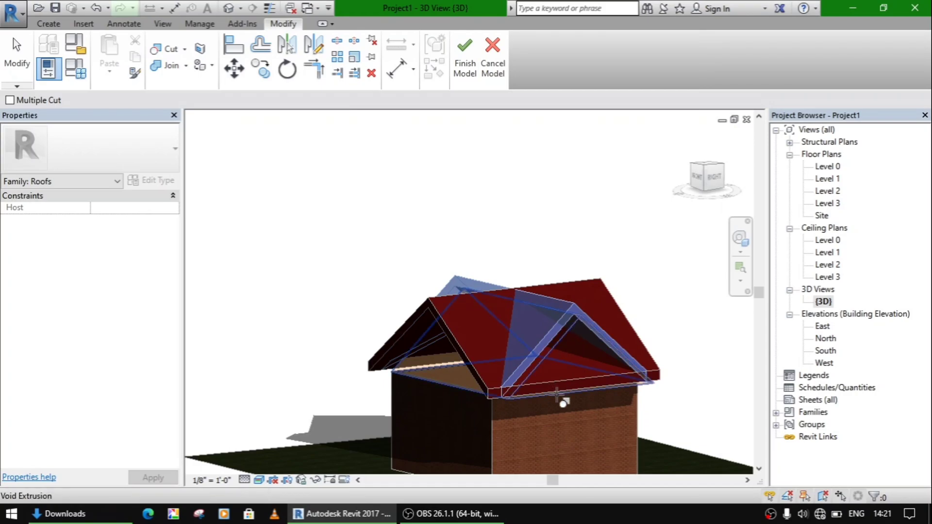
pyautogui.click(637, 359)
# Step: Cut the roof with the second void, then finish the in-place model
pyautogui.keyDown('shift'); pyautogui.moveTo(649, 333); pyautogui.dragTo(618, 339, button='middle'); pyautogui.keyUp('shift')
pyautogui.click(625, 333)
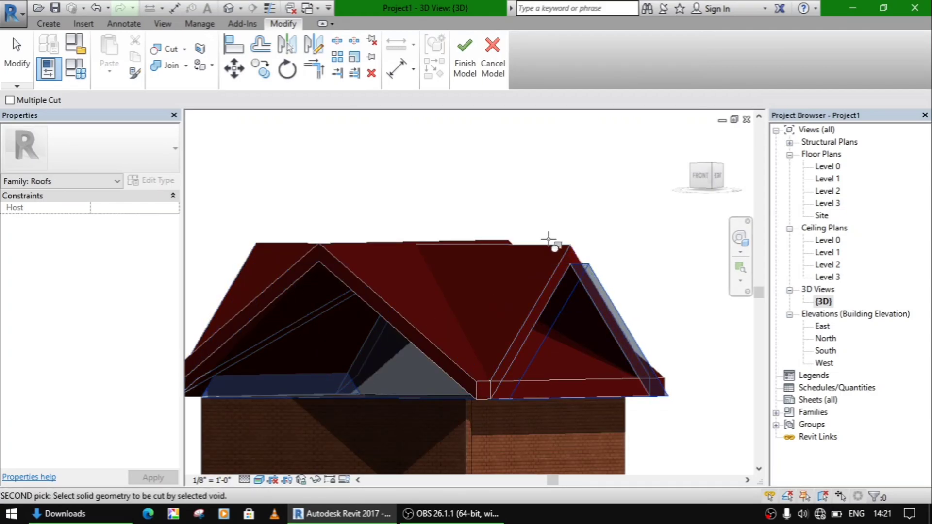
pyautogui.click(364, 291)
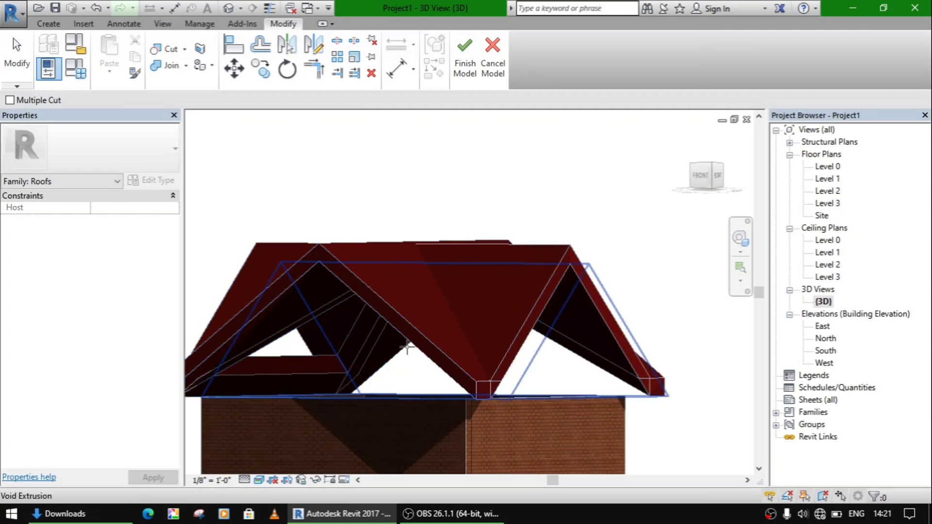
pyautogui.keyDown('shift'); pyautogui.moveTo(620, 306); pyautogui.dragTo(438, 314, button='middle'); pyautogui.keyUp('shift')
pyautogui.click(412, 383)
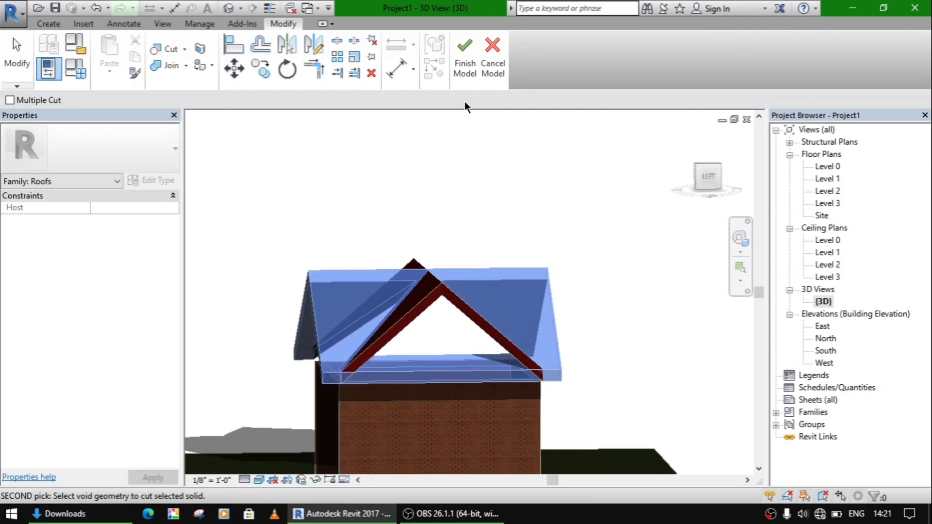
pyautogui.click(462, 73)
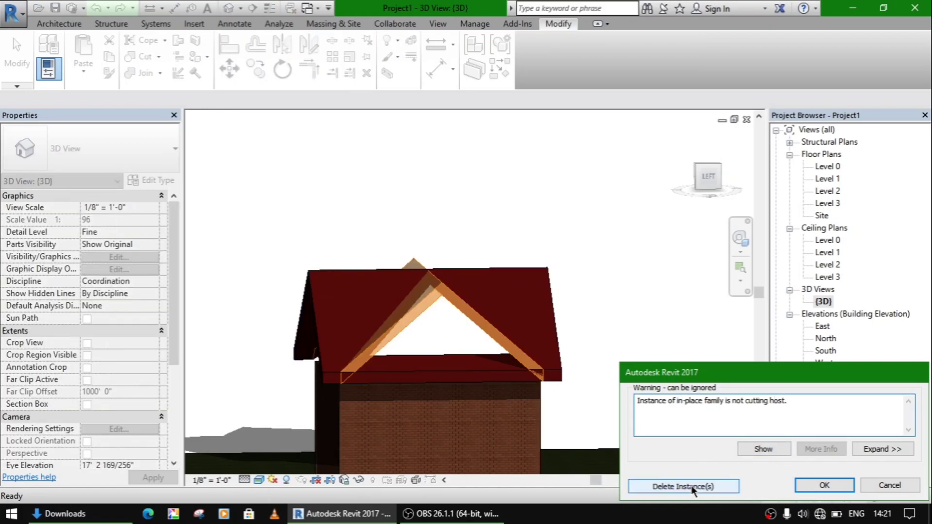
# Step: Delete the in-place instance that is not cutting its host
pyautogui.click(693, 486)
pyautogui.keyDown('shift'); pyautogui.moveTo(444, 398); pyautogui.dragTo(735, 354, button='middle'); pyautogui.keyUp('shift')
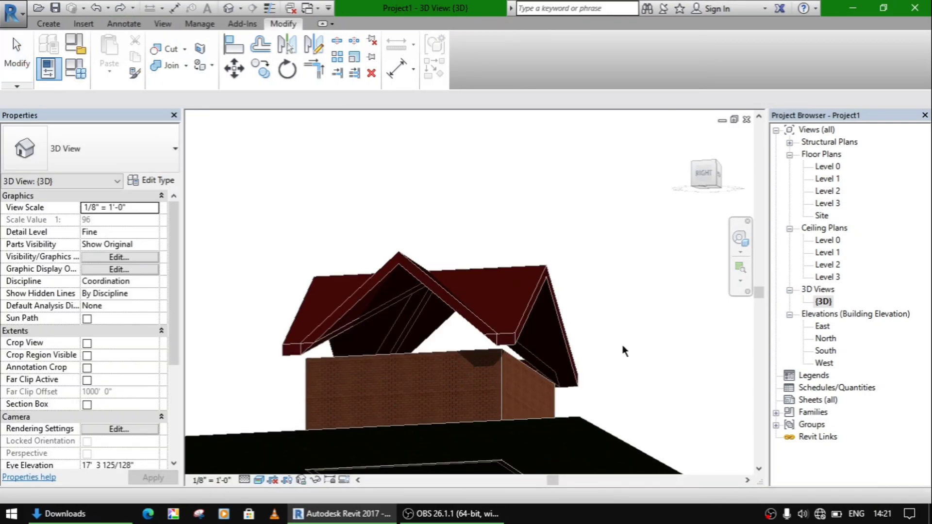
pyautogui.keyDown('shift'); pyautogui.moveTo(602, 403); pyautogui.dragTo(429, 395, button='middle'); pyautogui.keyUp('shift')
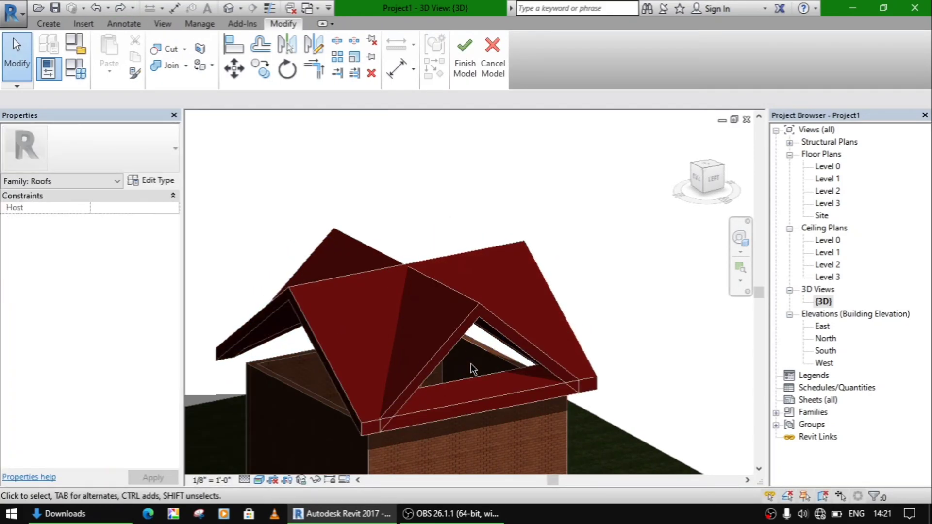
# Step: Extend the void extrusion outward to start at -3' 7 169/256", opening both gables
pyautogui.click(468, 376)
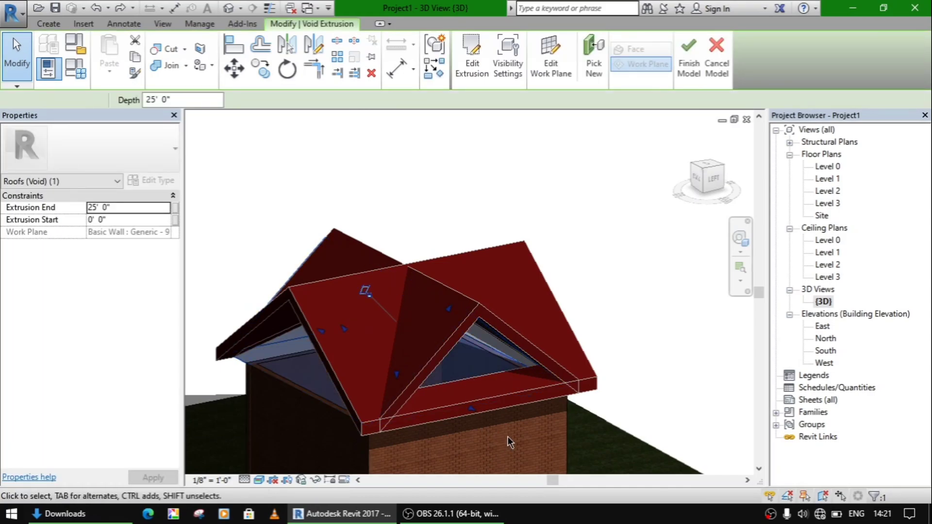
pyautogui.keyDown('shift'); pyautogui.moveTo(508, 436); pyautogui.dragTo(539, 377, button='middle'); pyautogui.keyUp('shift')
pyautogui.moveTo(534, 378); pyautogui.dragTo(570, 379)
pyautogui.click(622, 381)
pyautogui.keyDown('shift'); pyautogui.moveTo(599, 280); pyautogui.dragTo(525, 340, button='middle'); pyautogui.keyUp('shift')
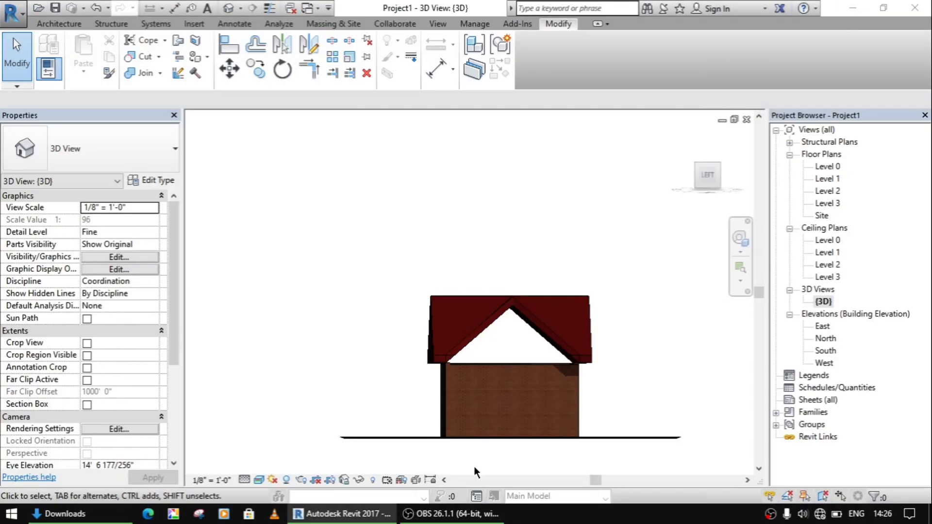
pyautogui.keyDown('shift'); pyautogui.moveTo(625, 360); pyautogui.dragTo(596, 426, button='middle'); pyautogui.keyUp('shift')
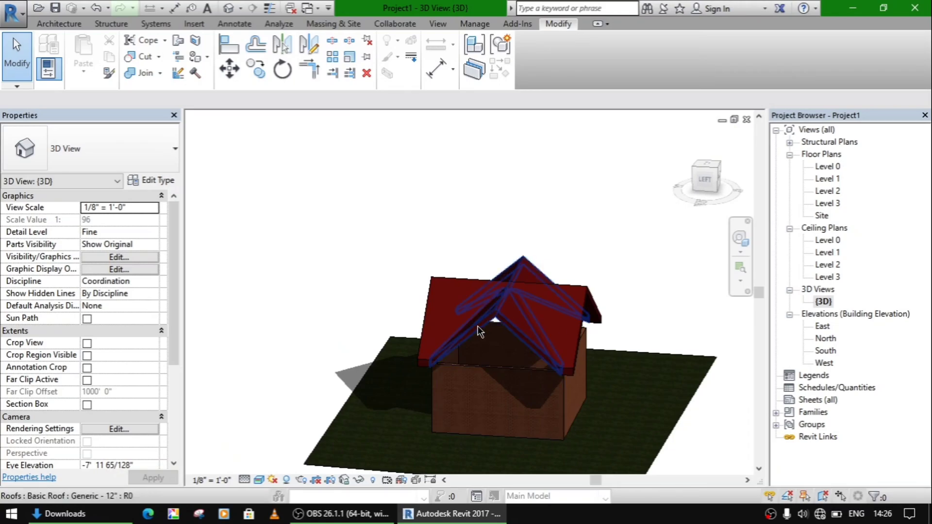
# Step: Attach the tops of the front and left walls to the roof
pyautogui.scroll(2, 478, 332)
pyautogui.keyDown('shift'); pyautogui.moveTo(478, 332); pyautogui.dragTo(607, 369, button='middle'); pyautogui.keyUp('shift')
pyautogui.scroll(2, 335, 342)
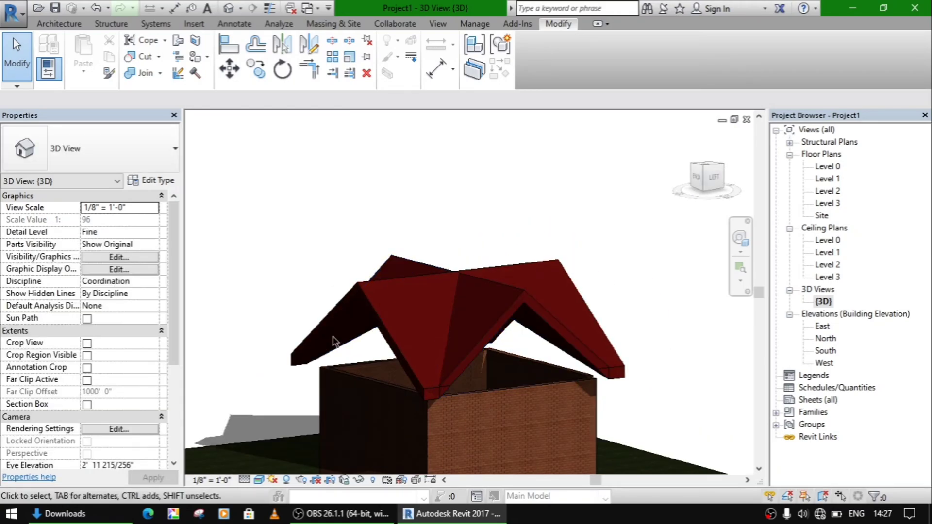
pyautogui.click(493, 392)
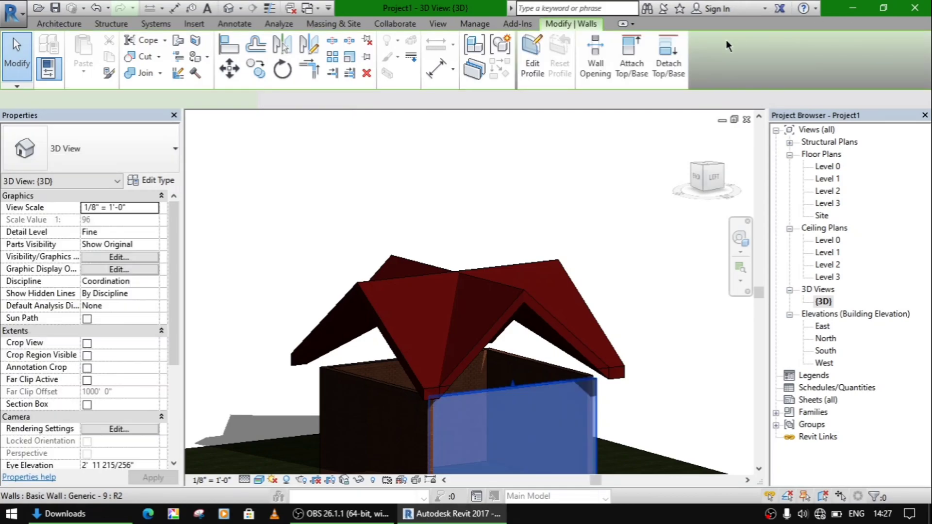
pyautogui.click(627, 70)
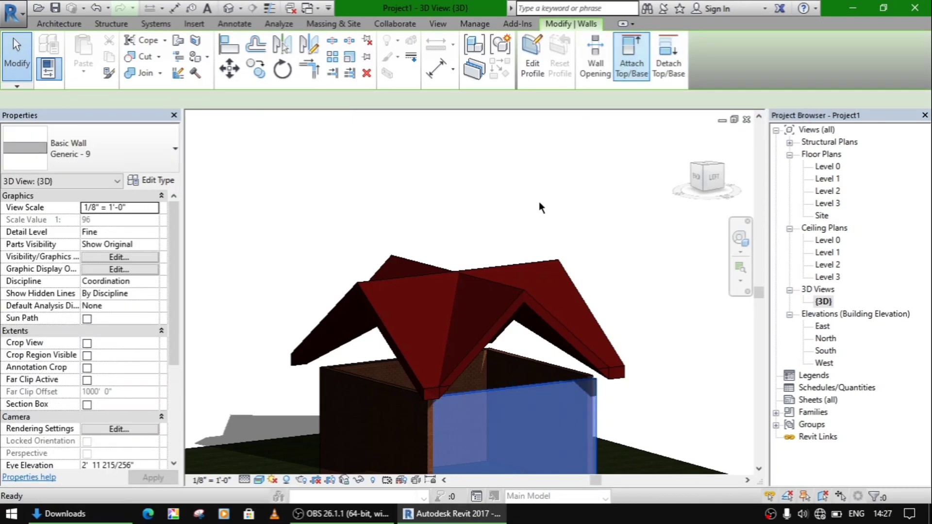
pyautogui.click(517, 292)
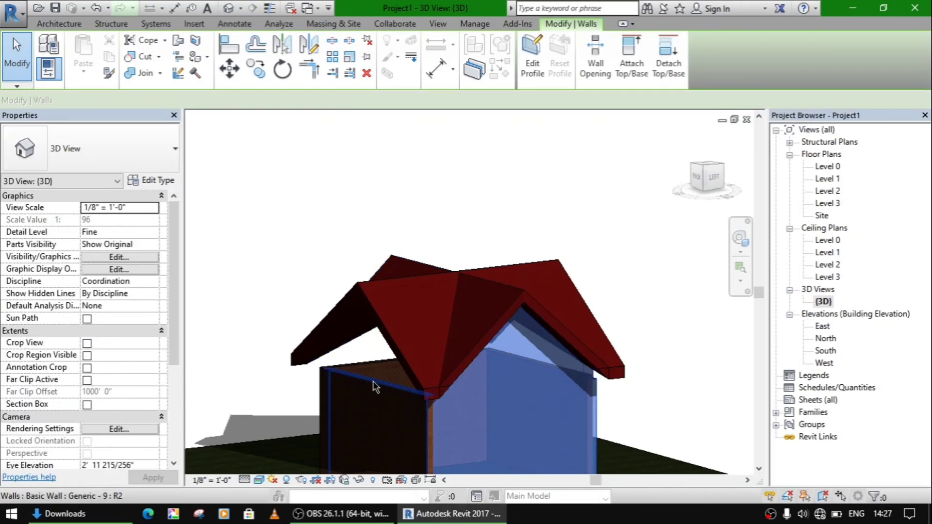
pyautogui.click(374, 384)
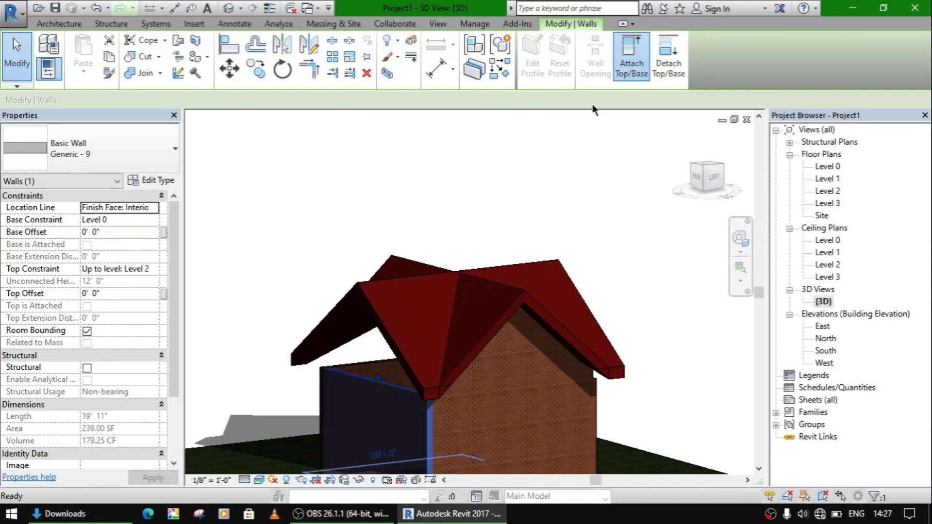
pyautogui.click(372, 287)
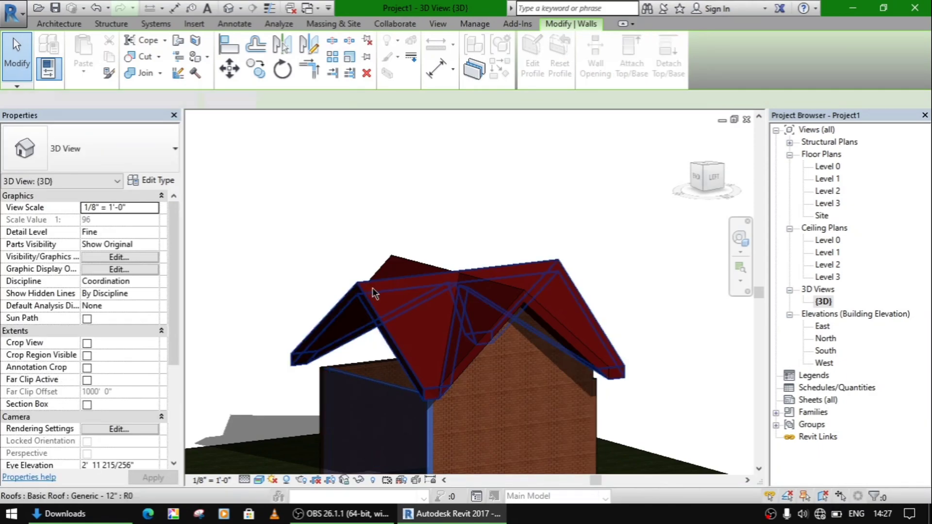
pyautogui.click(619, 360)
# Step: Attach all four walls to the roof and orbit to check the brick gables
pyautogui.keyDown('shift'); pyautogui.moveTo(674, 350); pyautogui.dragTo(620, 302, button='middle'); pyautogui.keyUp('shift')
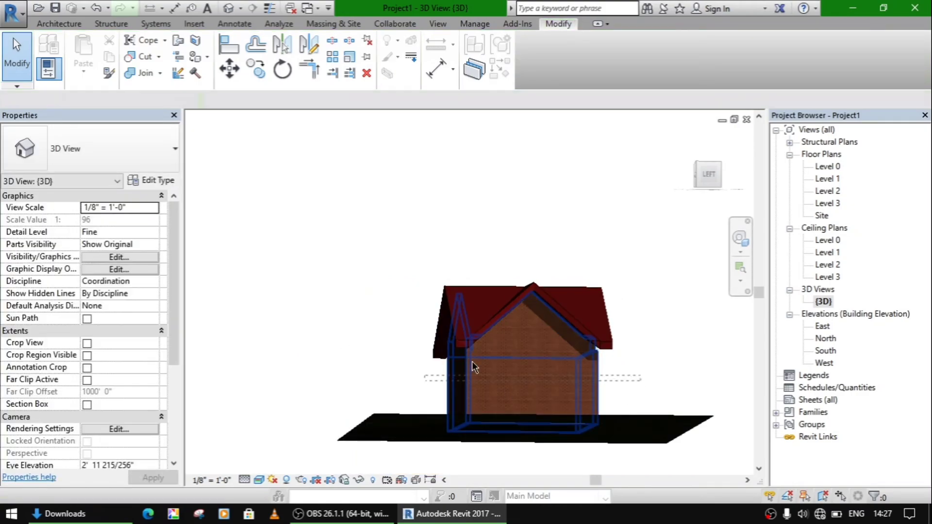
pyautogui.click(475, 369)
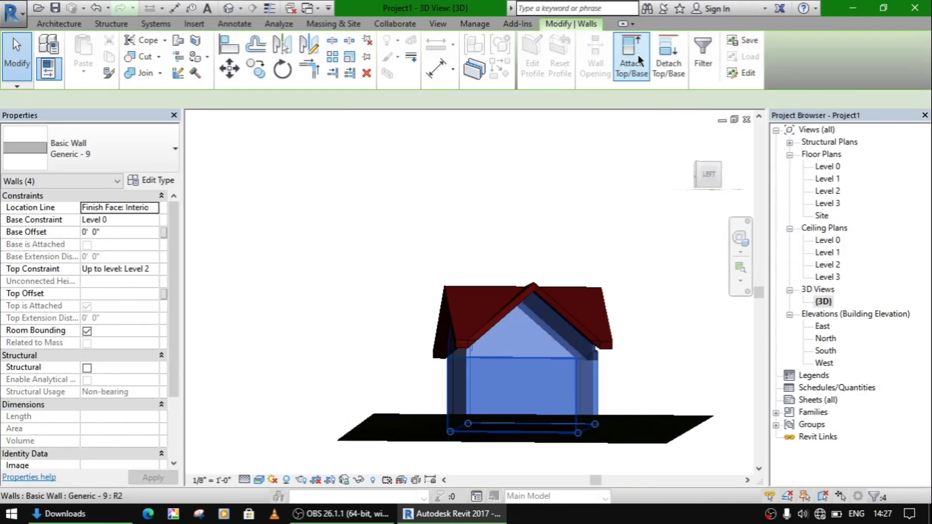
pyautogui.click(533, 292)
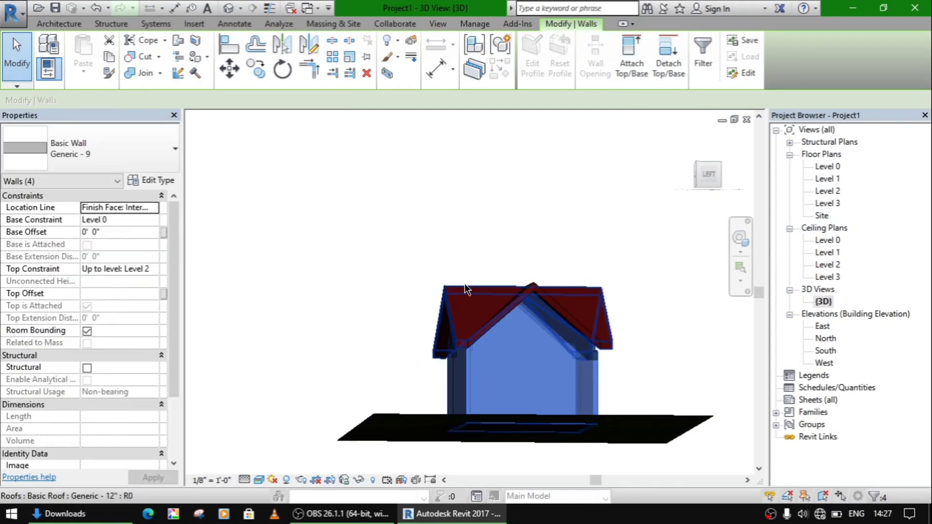
pyautogui.keyDown('shift'); pyautogui.moveTo(564, 246); pyautogui.dragTo(678, 313, button='middle'); pyautogui.keyUp('shift')
pyautogui.click(437, 262)
pyautogui.click(466, 243)
pyautogui.rightClick(665, 297)
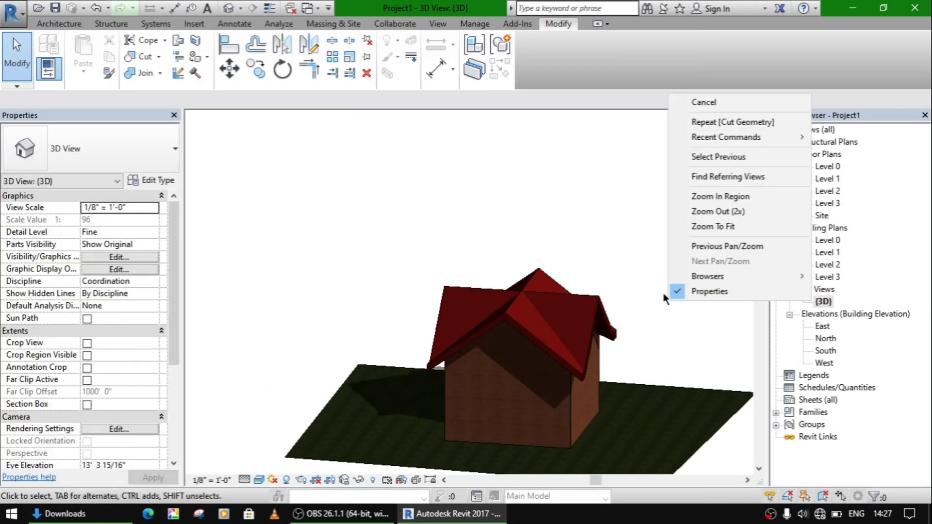